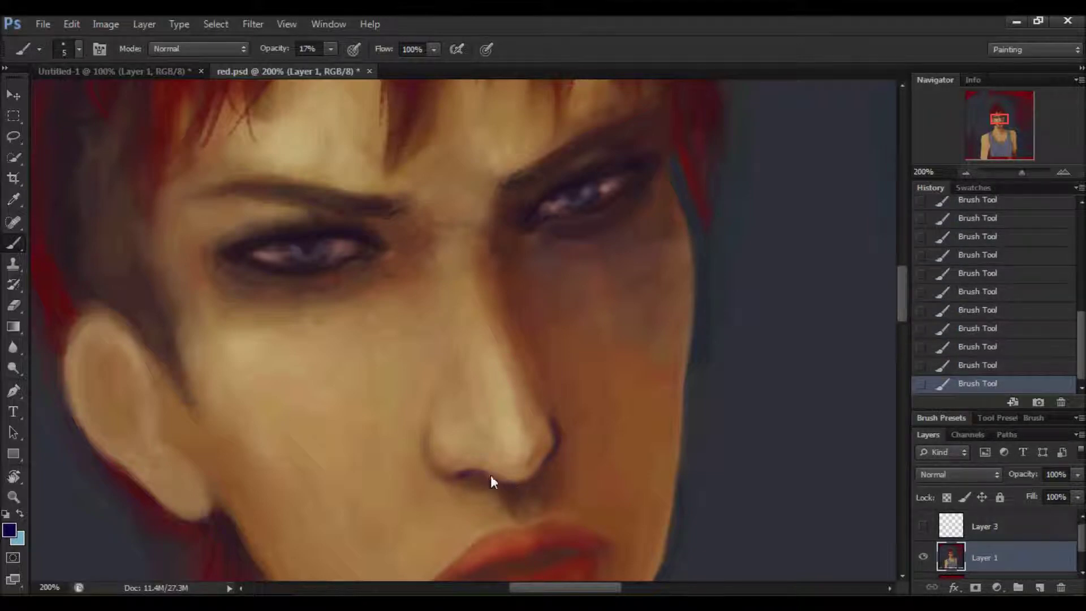
# Step: Soften the dark nostril contour and add small strokes beside the nostril
pyautogui.keyDown('alt'); pyautogui.click(544, 445); pyautogui.keyUp('alt')
pyautogui.moveTo(532, 473)
pyautogui.mouseDown()
pyautogui.moveTo(543, 457)
pyautogui.moveTo(514, 480)
pyautogui.mouseUp()
pyautogui.keyDown('alt'); pyautogui.click(553, 450); pyautogui.keyUp('alt')
pyautogui.keyDown('alt'); pyautogui.click(546, 453); pyautogui.keyUp('alt')
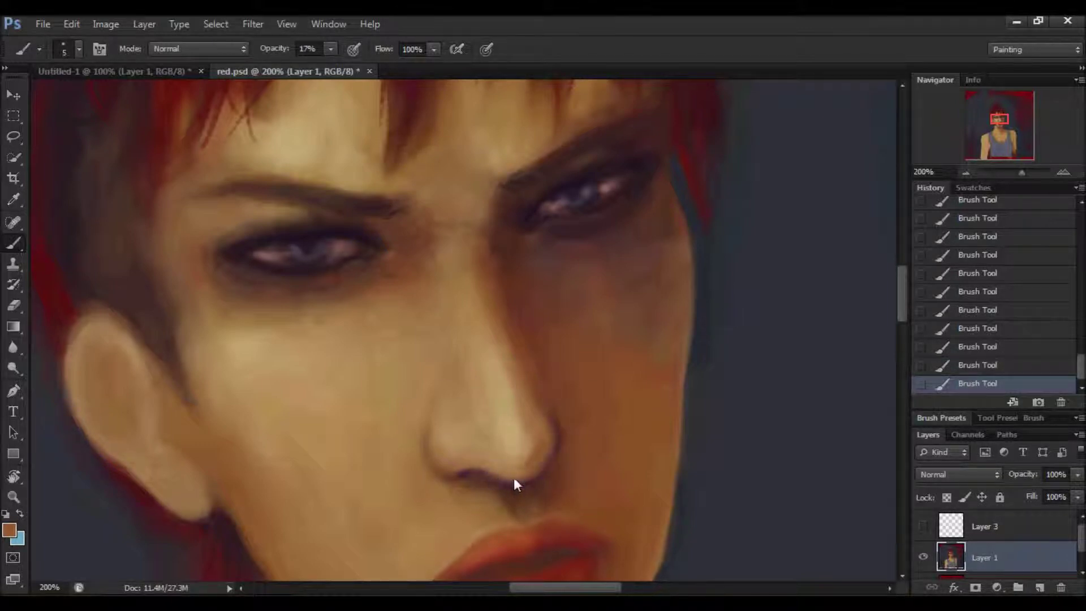
# Step: Darken the nostril with a dark maroon stroke, sampling orange-brown nose skin tones
pyautogui.keyDown('alt'); pyautogui.click(484, 476); pyautogui.keyUp('alt')
pyautogui.moveTo(477, 475); pyautogui.dragTo(486, 467)
pyautogui.keyDown('alt'); pyautogui.click(454, 469); pyautogui.keyUp('alt')
pyautogui.keyDown('alt'); pyautogui.click(507, 486); pyautogui.keyUp('alt')
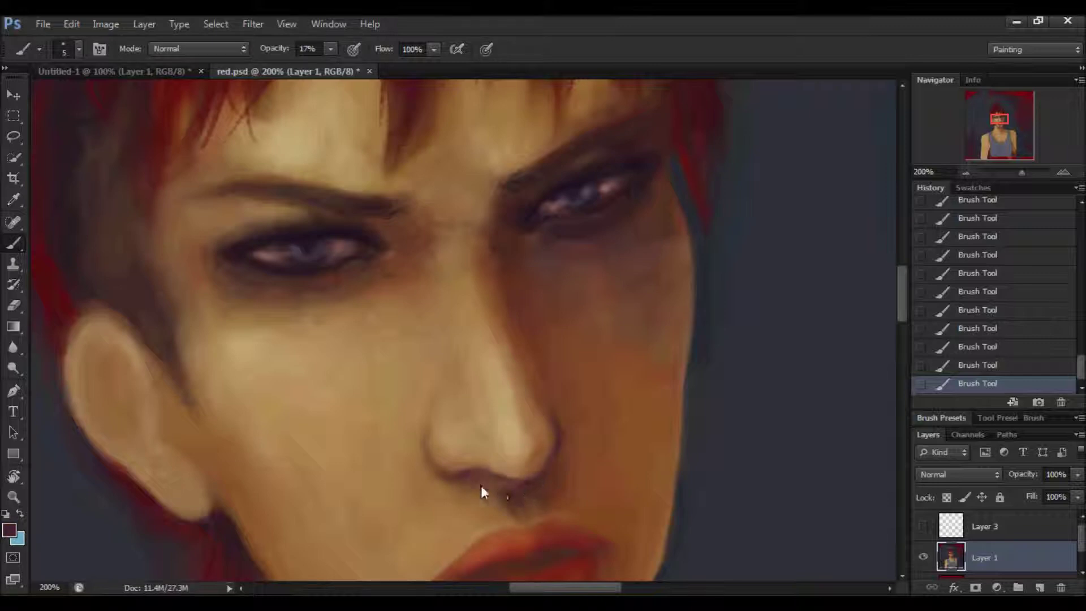
pyautogui.keyDown('alt'); pyautogui.click(525, 473); pyautogui.keyUp('alt')
# Step: Check the face at lower zoom, then sample darker brown and under-nose skin tones
pyautogui.click(966, 171)
pyautogui.click(1045, 172)
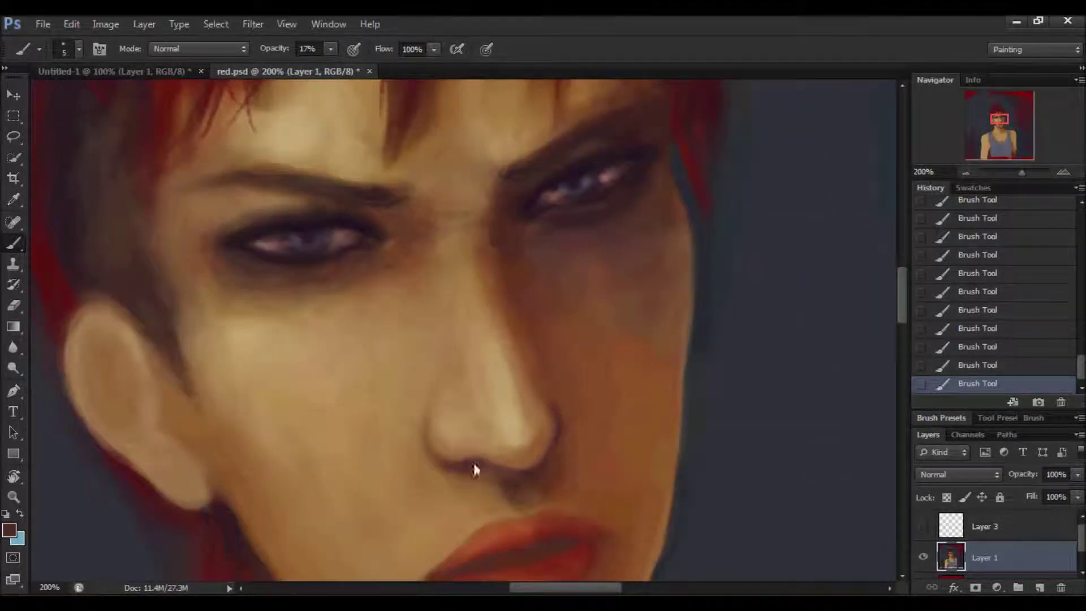
pyautogui.keyDown('alt'); pyautogui.click(559, 444); pyautogui.keyUp('alt')
pyautogui.keyDown('alt'); pyautogui.click(551, 466); pyautogui.keyUp('alt')
# Step: Brighten the right eye's iris with a stroke of its sampled pinkish highlight
pyautogui.scroll(2, 679, 368)
pyautogui.scroll(3, 611, 379)
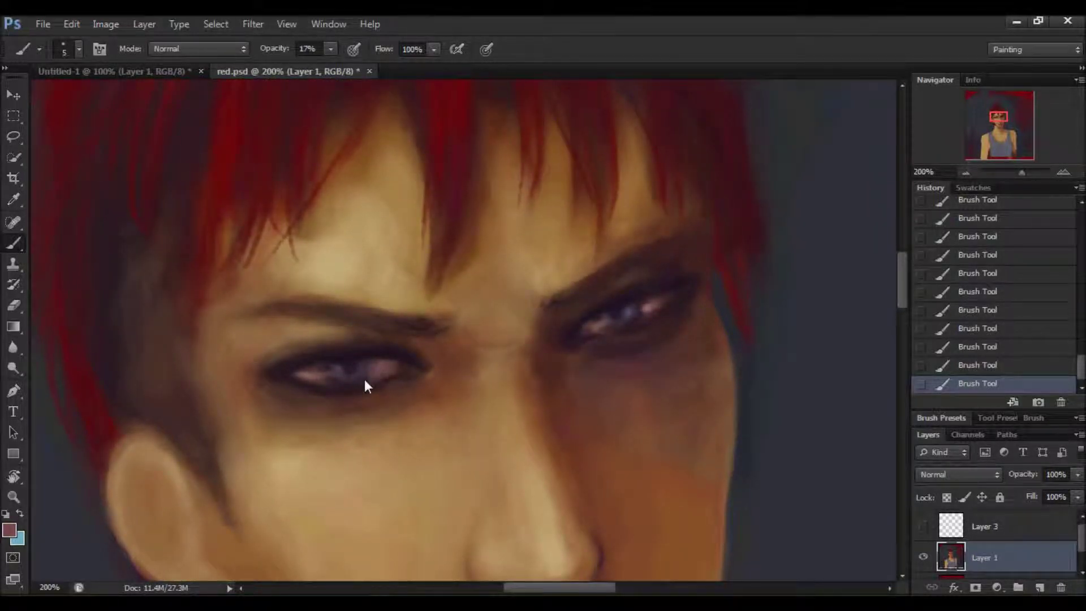
pyautogui.keyDown('alt'); pyautogui.click(624, 309); pyautogui.keyUp('alt')
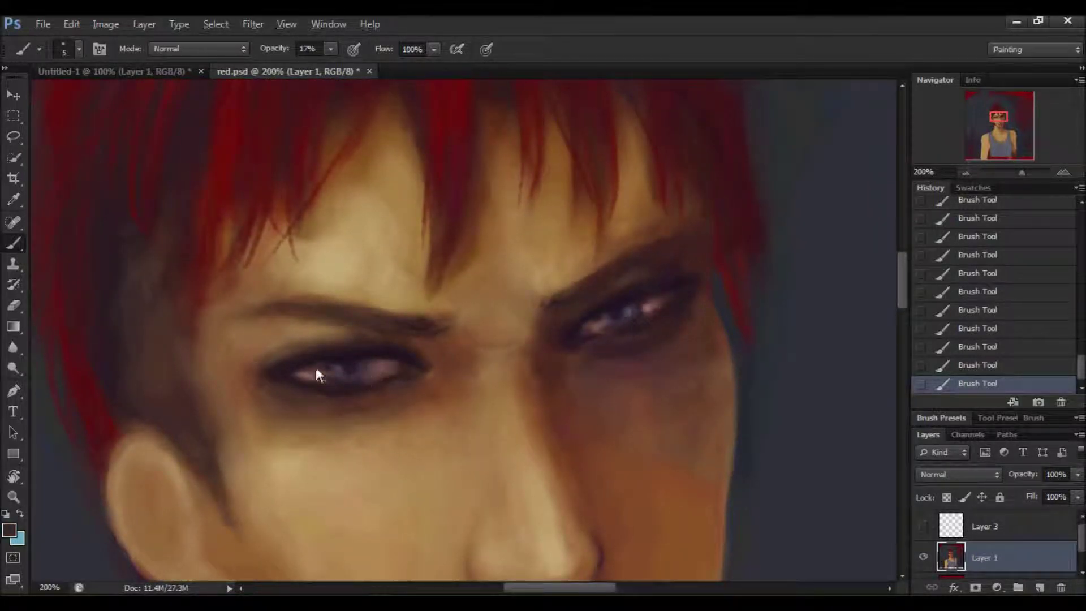
pyautogui.keyDown('alt'); pyautogui.click(357, 371); pyautogui.keyUp('alt')
pyautogui.click(10, 530)
pyautogui.press('Return')
pyautogui.keyDown('alt'); pyautogui.click(366, 373); pyautogui.keyUp('alt')
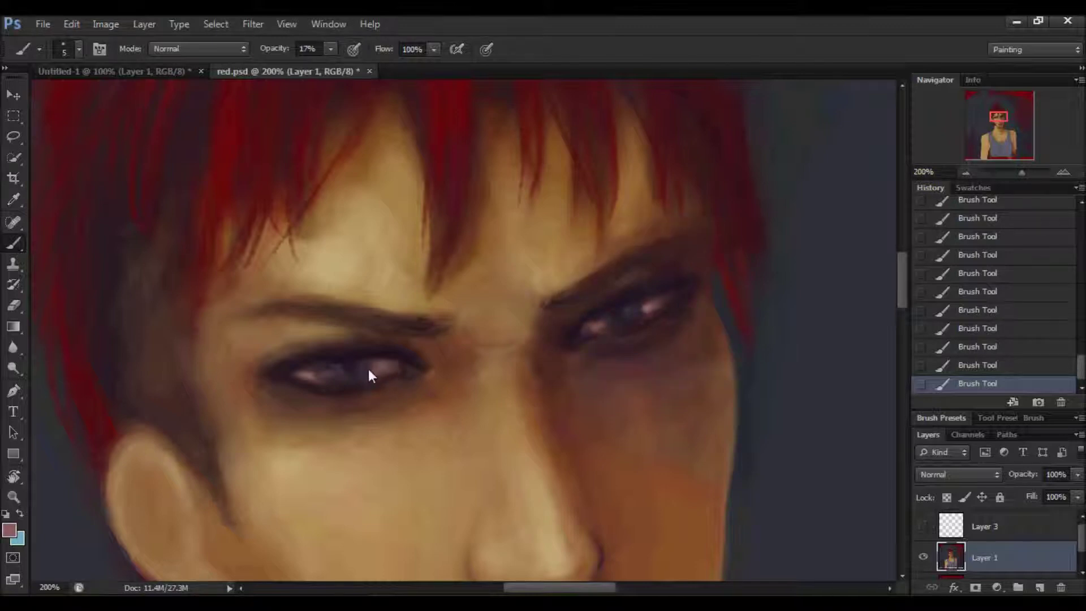
pyautogui.moveTo(385, 370); pyautogui.dragTo(355, 364)
# Step: Paint a light beige highlight between the brows at 34% opacity, softened at 26%
pyautogui.keyDown('alt'); pyautogui.click(546, 300); pyautogui.keyUp('alt')
pyautogui.keyDown('alt'); pyautogui.click(483, 342); pyautogui.keyUp('alt')
pyautogui.press('3')
pyautogui.press('4')
pyautogui.moveTo(481, 330); pyautogui.dragTo(512, 346)
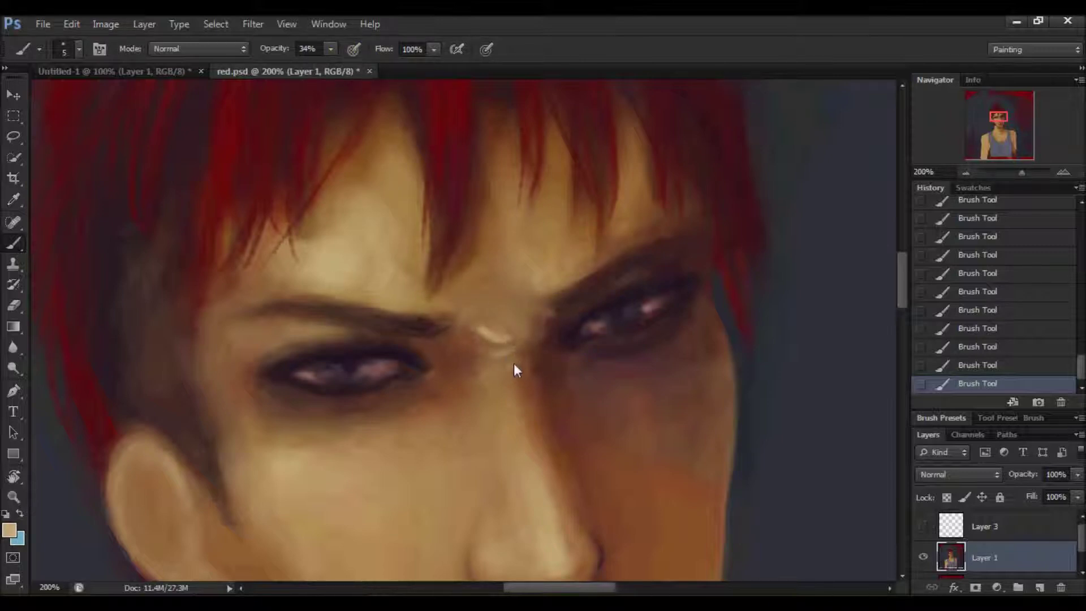
pyautogui.moveTo(331, 48); pyautogui.dragTo(323, 66)
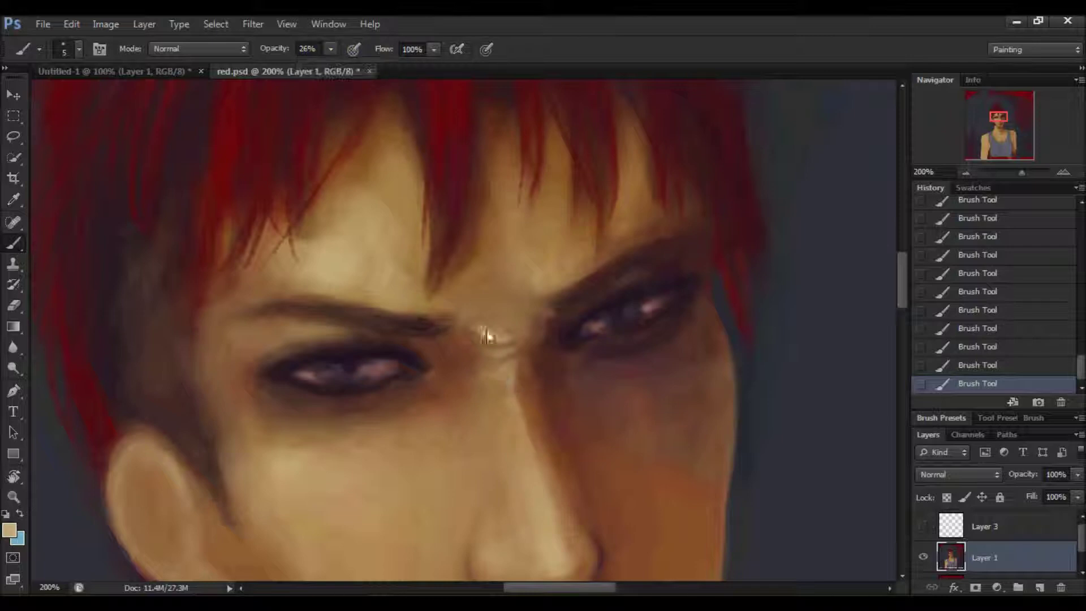
pyautogui.moveTo(512, 340); pyautogui.dragTo(514, 365)
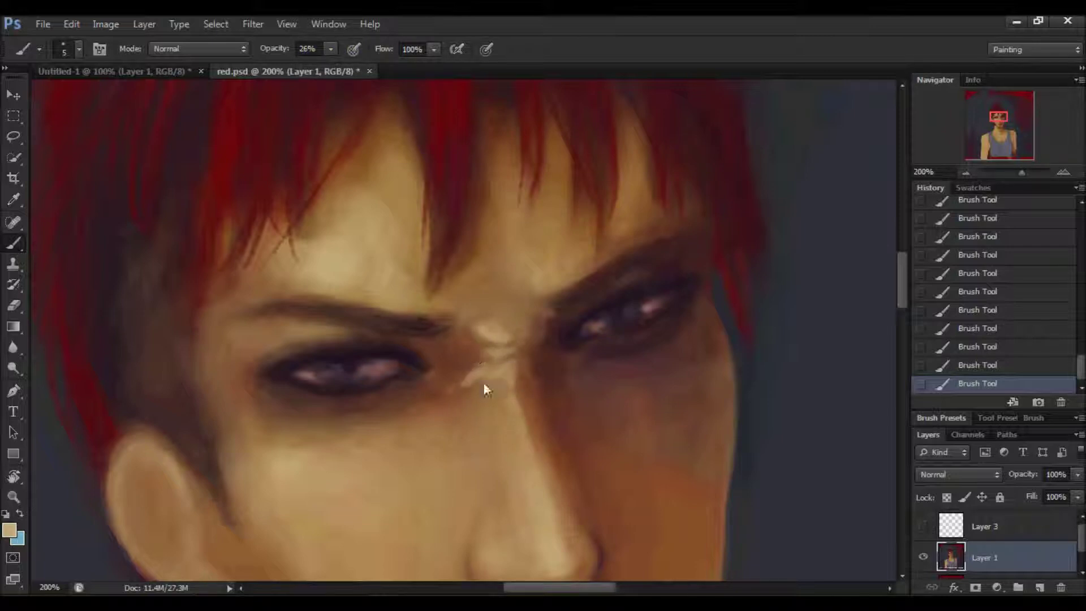
# Step: Recheck the face at 100% and 200% zoom, then sample brow brown and light tan skin
pyautogui.hotkey('ctrl', '-')
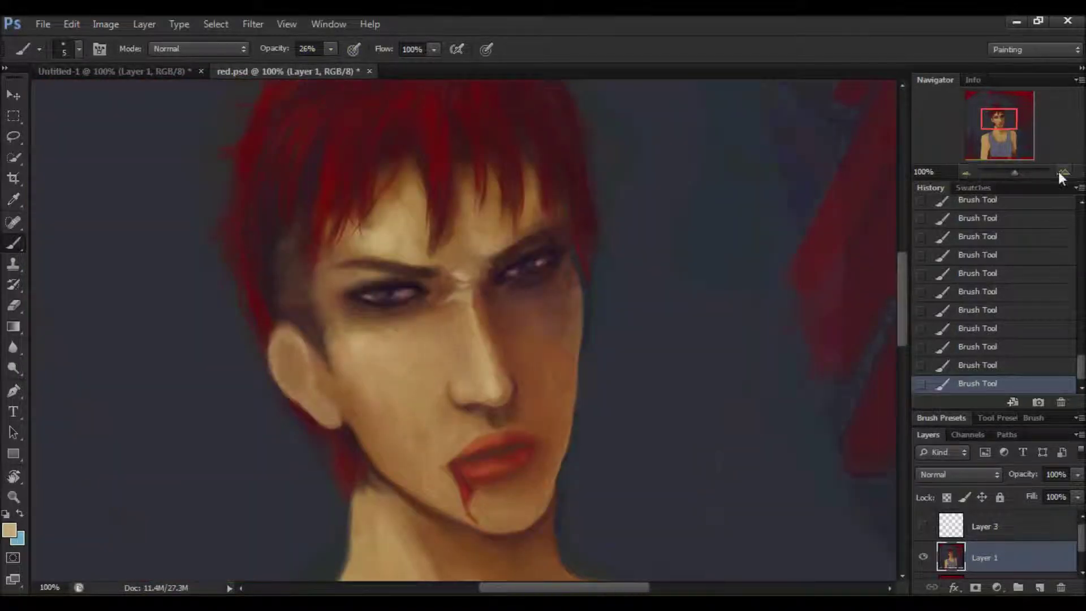
pyautogui.click(1060, 173)
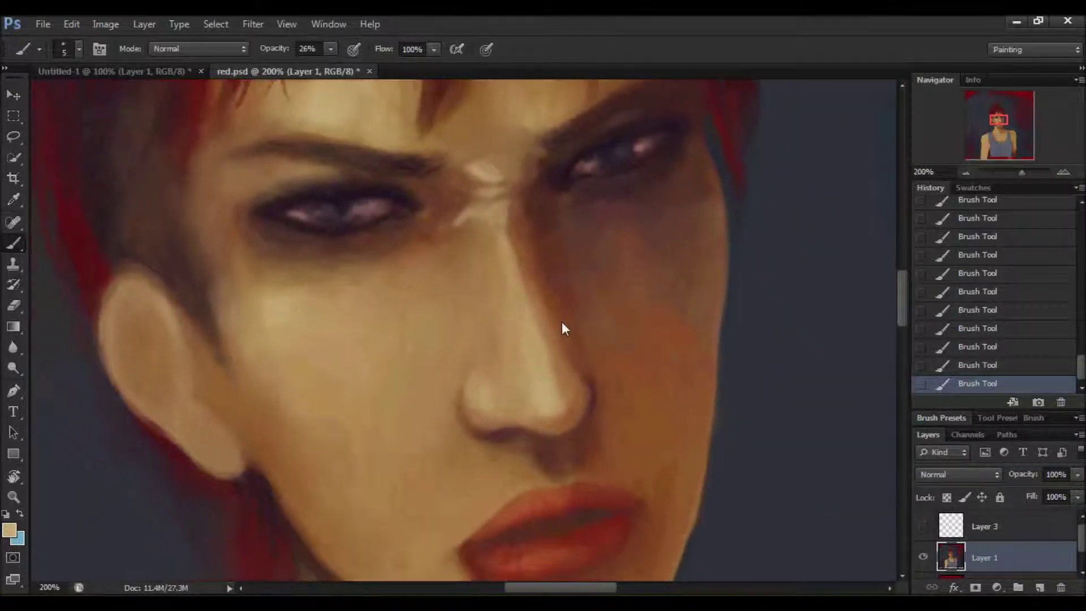
pyautogui.moveTo(561, 321); pyautogui.dragTo(581, 436)
pyautogui.keyDown('alt'); pyautogui.click(446, 355); pyautogui.keyUp('alt')
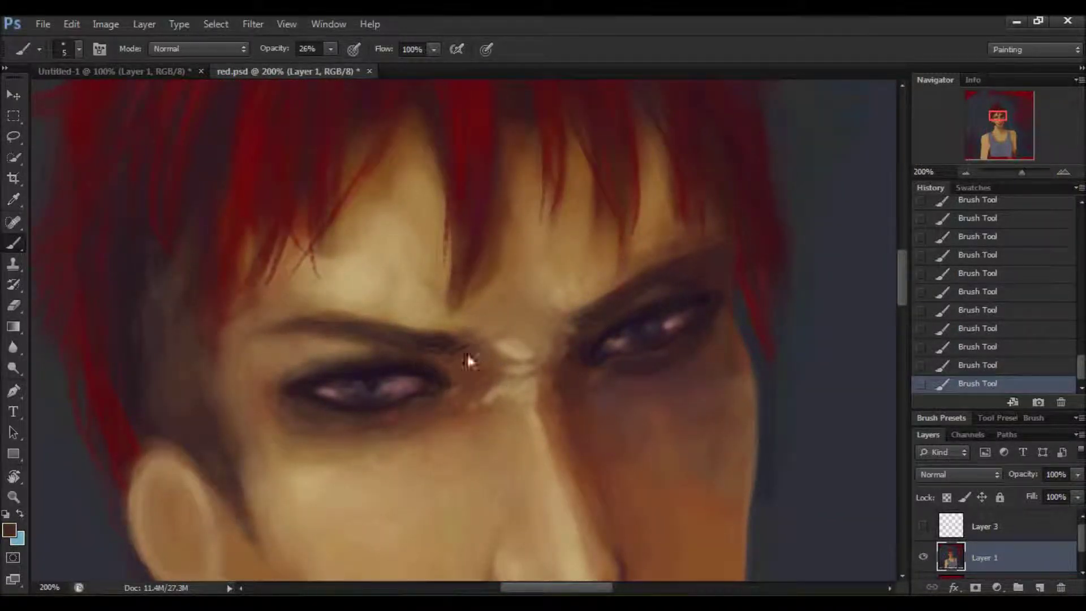
pyautogui.keyDown('alt'); pyautogui.click(485, 380); pyautogui.keyUp('alt')
pyautogui.rightClick(501, 288)
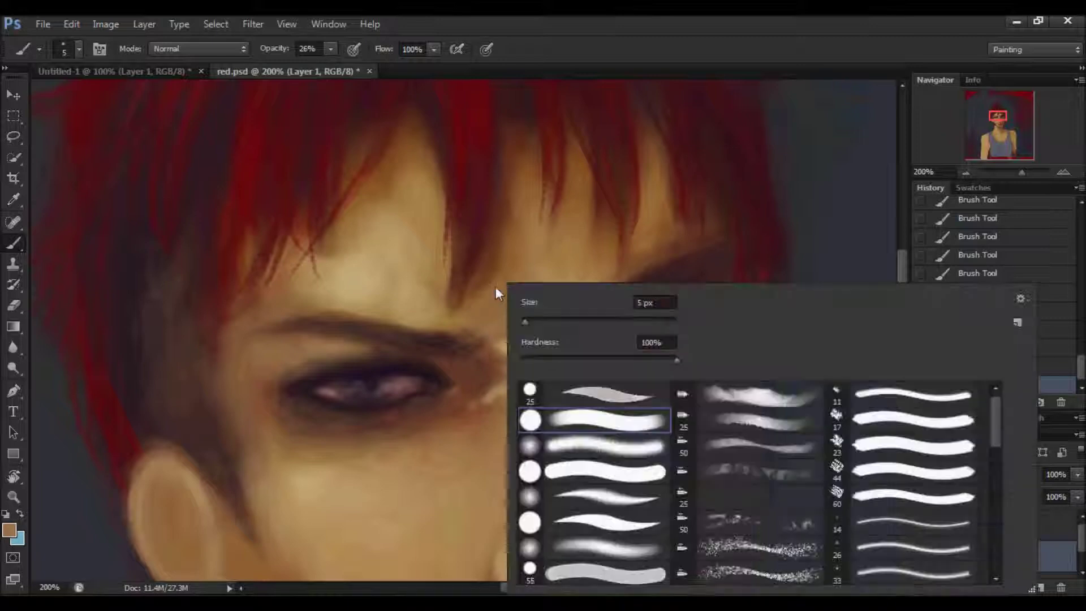
# Step: Set an 11 px brush at 10% opacity and darken the shadow under the left eye
pyautogui.moveTo(525, 322)
pyautogui.mouseDown()
pyautogui.moveTo(538, 322)
pyautogui.moveTo(497, 393)
pyautogui.mouseUp()
pyautogui.press('Return')
pyautogui.press('1')
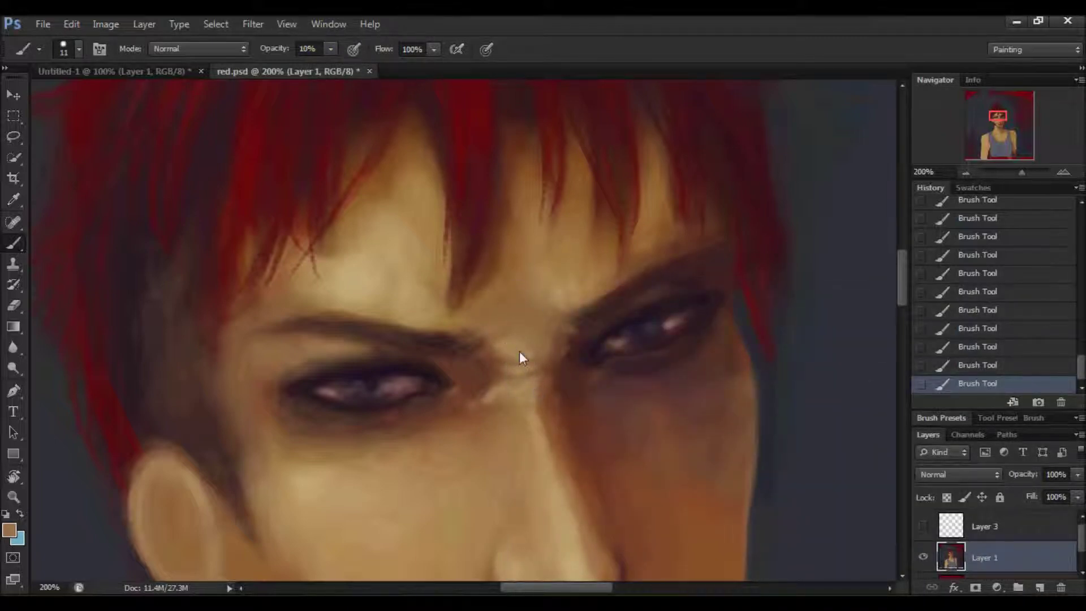
pyautogui.keyDown('alt'); pyautogui.click(338, 434); pyautogui.keyUp('alt')
pyautogui.moveTo(315, 432); pyautogui.dragTo(361, 442)
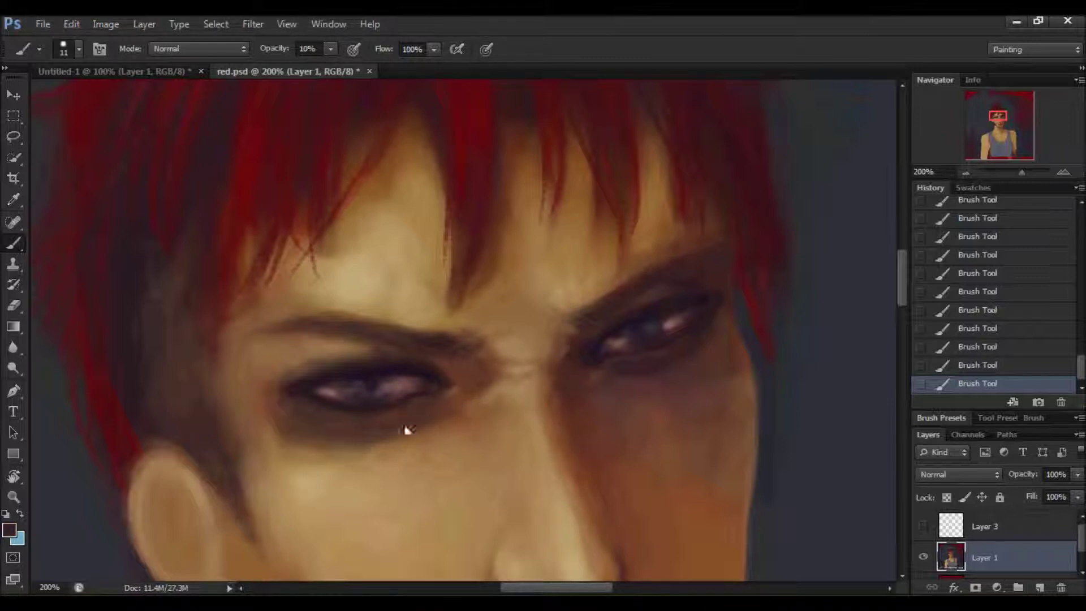
# Step: Blend the cheek below the left eye using sampled lighter brown and tan tones
pyautogui.scroll(-2, 578, 402)
pyautogui.keyDown('alt'); pyautogui.click(460, 371); pyautogui.keyUp('alt')
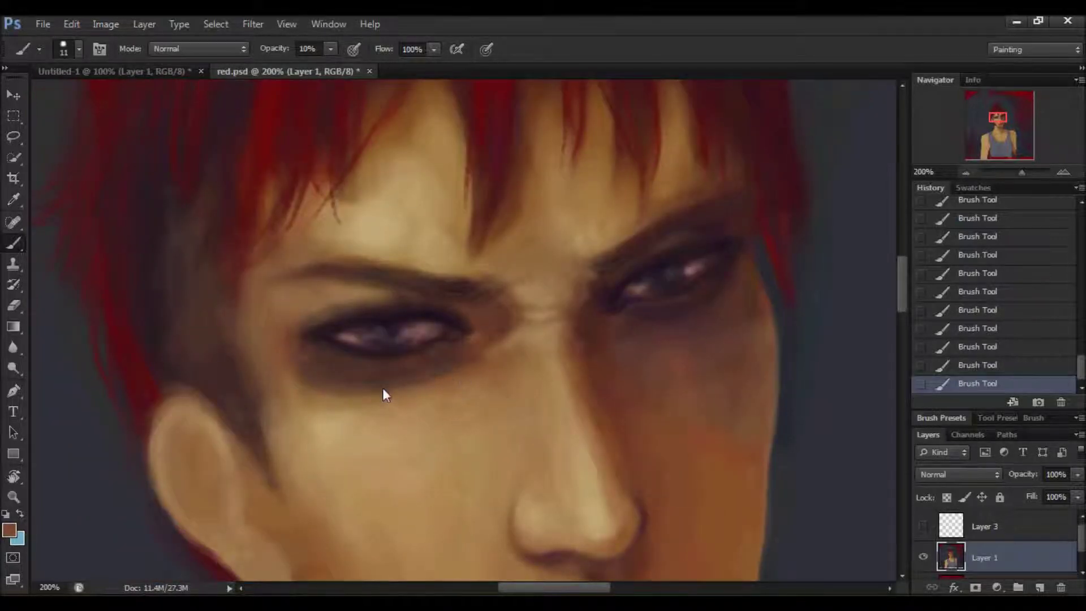
pyautogui.keyDown('alt'); pyautogui.click(302, 364); pyautogui.keyUp('alt')
pyautogui.keyDown('alt'); pyautogui.click(332, 421); pyautogui.keyUp('alt')
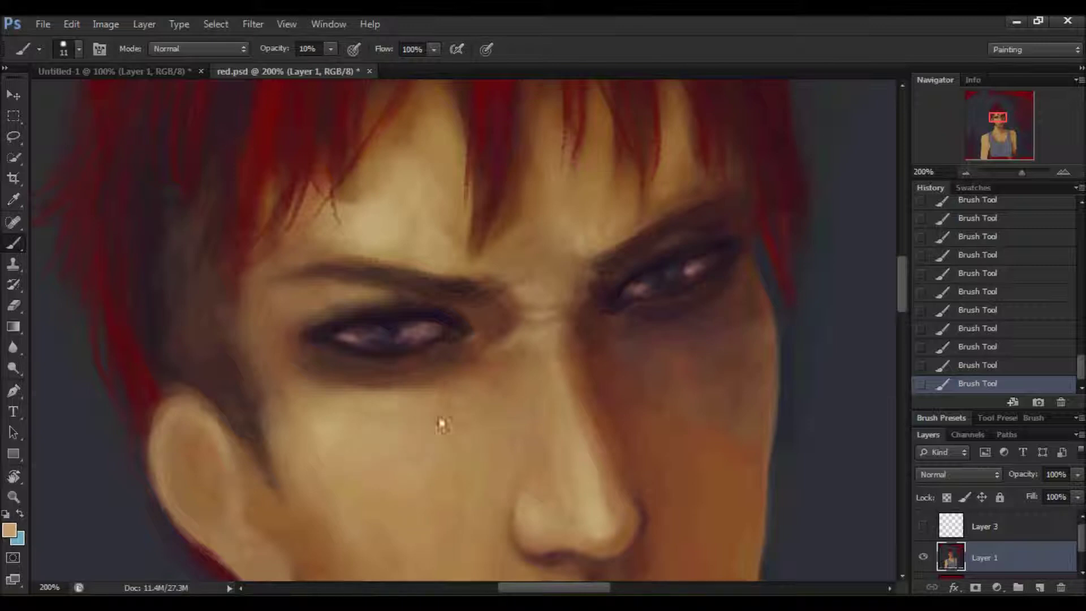
pyautogui.scroll(-3, 461, 408)
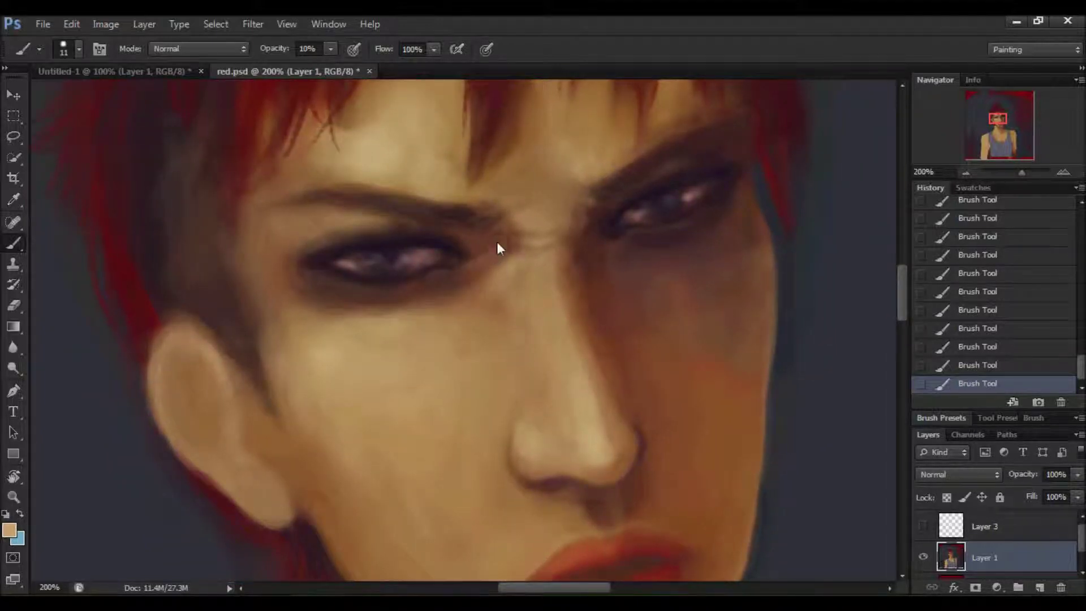
# Step: Zoom out to view the head and pick a darker red-maroon paint colour
pyautogui.click(982, 171)
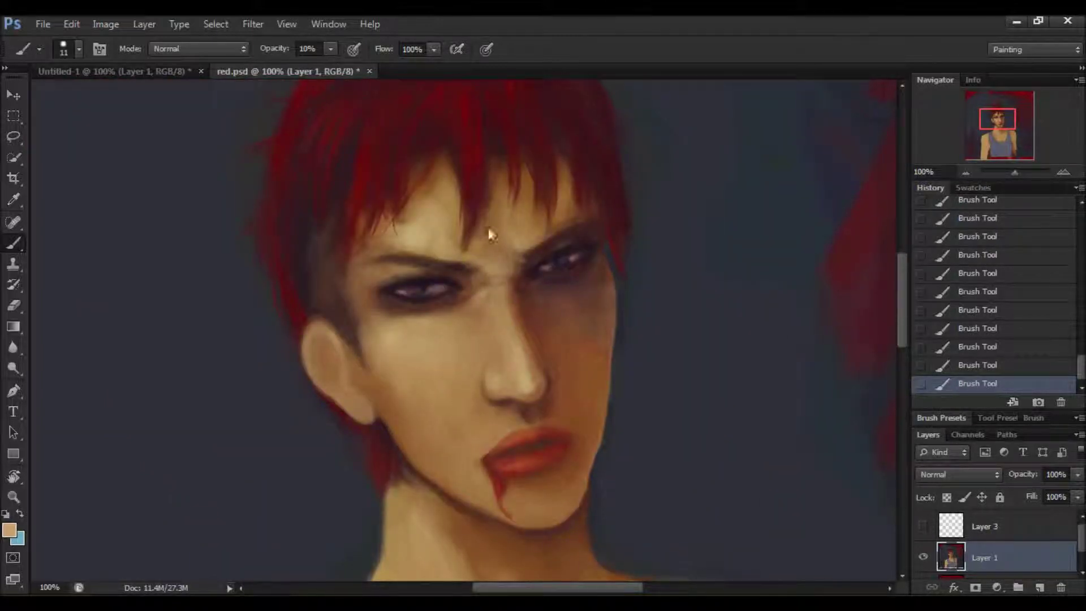
pyautogui.keyDown('alt'); pyautogui.click(495, 178); pyautogui.keyUp('alt')
pyautogui.keyDown('alt'); pyautogui.click(460, 255); pyautogui.keyUp('alt')
pyautogui.keyDown('alt'); pyautogui.click(465, 233); pyautogui.keyUp('alt')
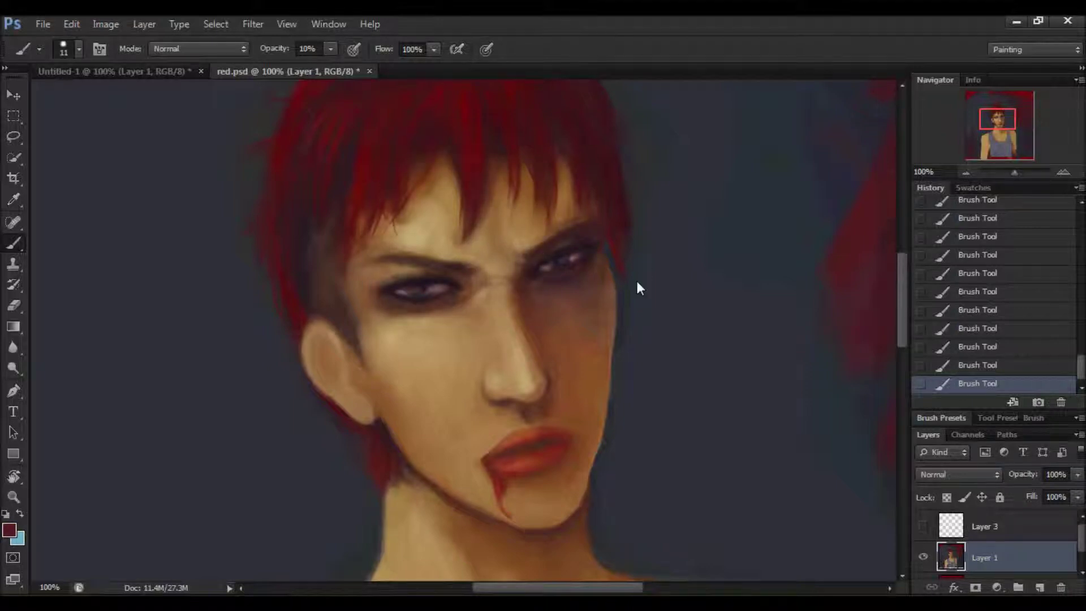
pyautogui.click(966, 171)
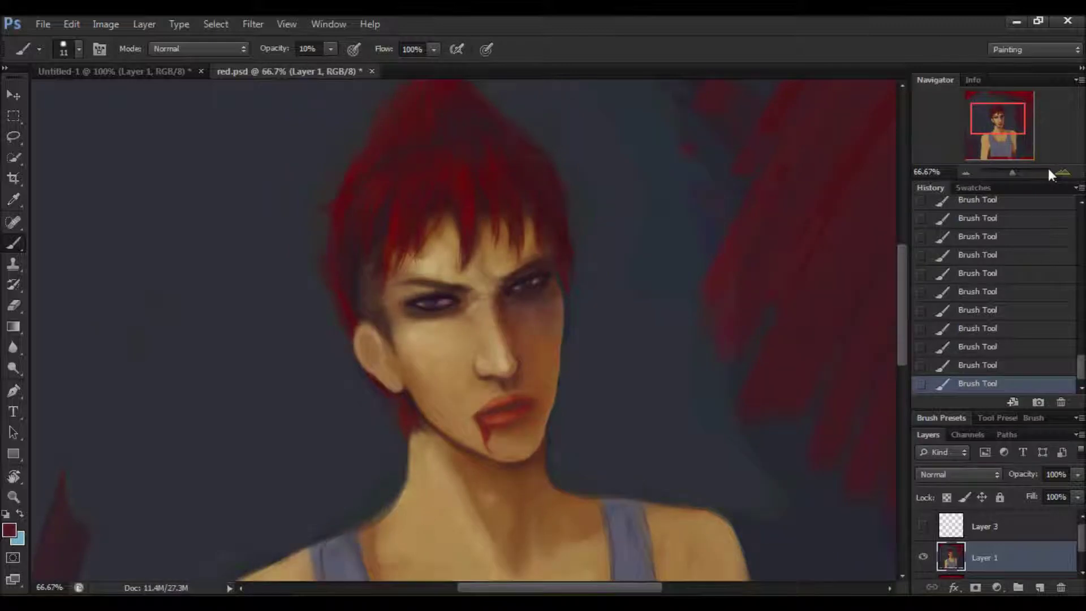
# Step: Zoom in on the eyes, shrink the brush, and raise its opacity to 48%
pyautogui.hotkey('ctrl', '+')
pyautogui.hotkey('ctrl', '+')
pyautogui.hotkey('ctrl', '+')
pyautogui.scroll(3, 736, 237)
pyautogui.press('[')
pyautogui.press('[')
pyautogui.press('[')
pyautogui.press('[')
pyautogui.press('[')
pyautogui.press('[')
pyautogui.press('3')
pyautogui.press('4')
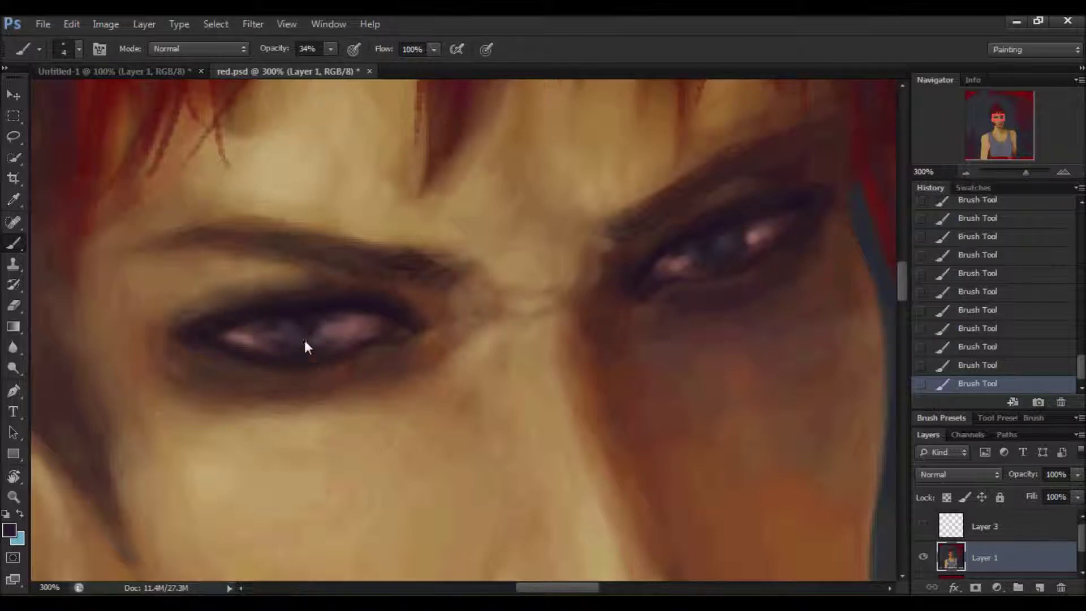
pyautogui.press('4')
pyautogui.press('8')
pyautogui.click(966, 172)
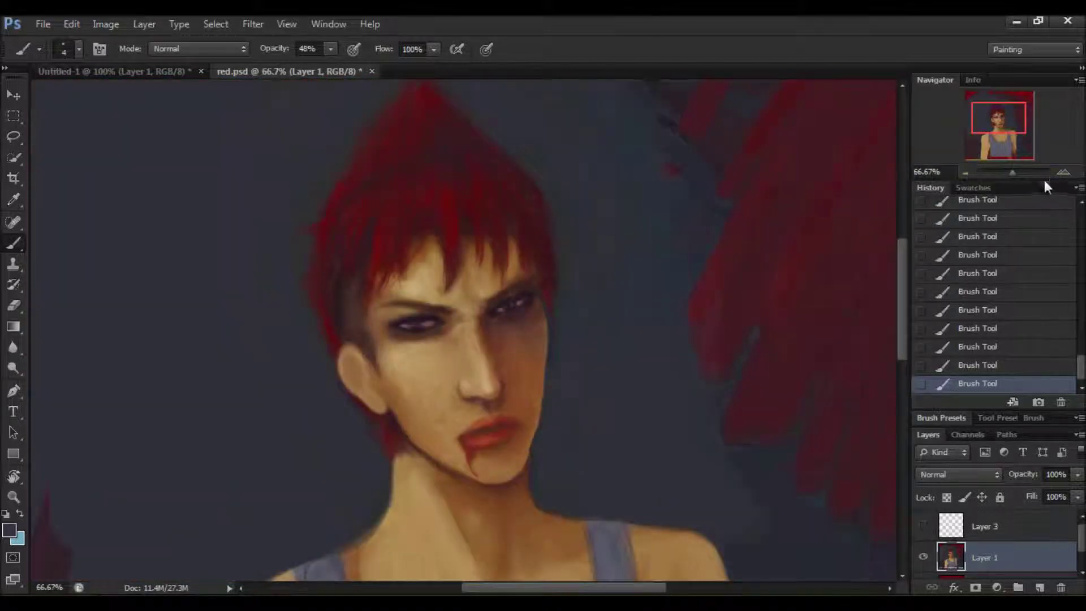
# Step: Zoom to 300% on the eyes and sample the dark iris and left eye corner colours
pyautogui.scroll(5, 463, 297)
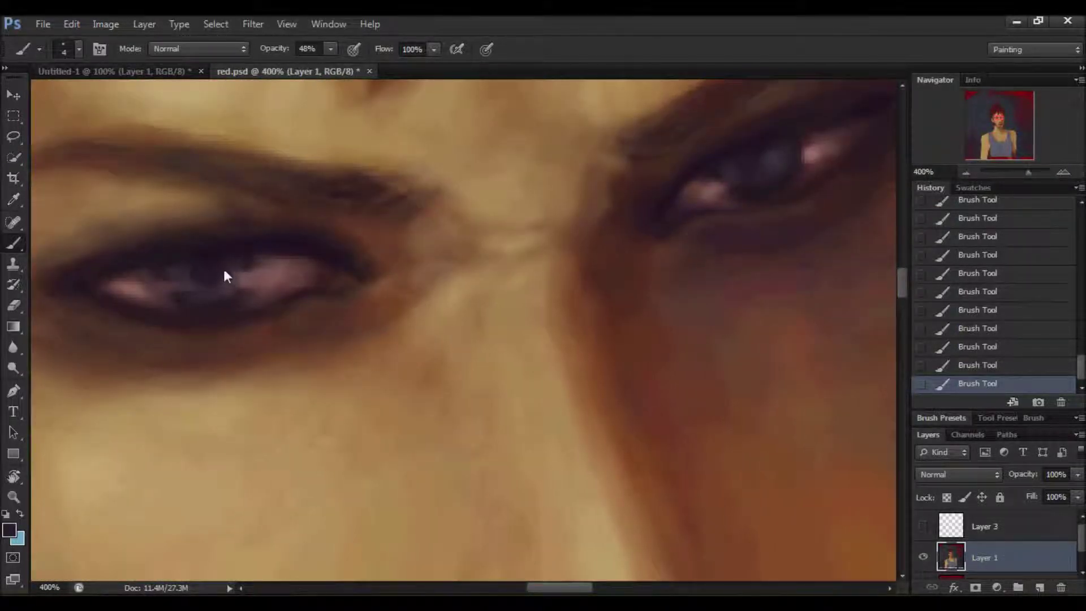
pyautogui.scroll(1, 604, 328)
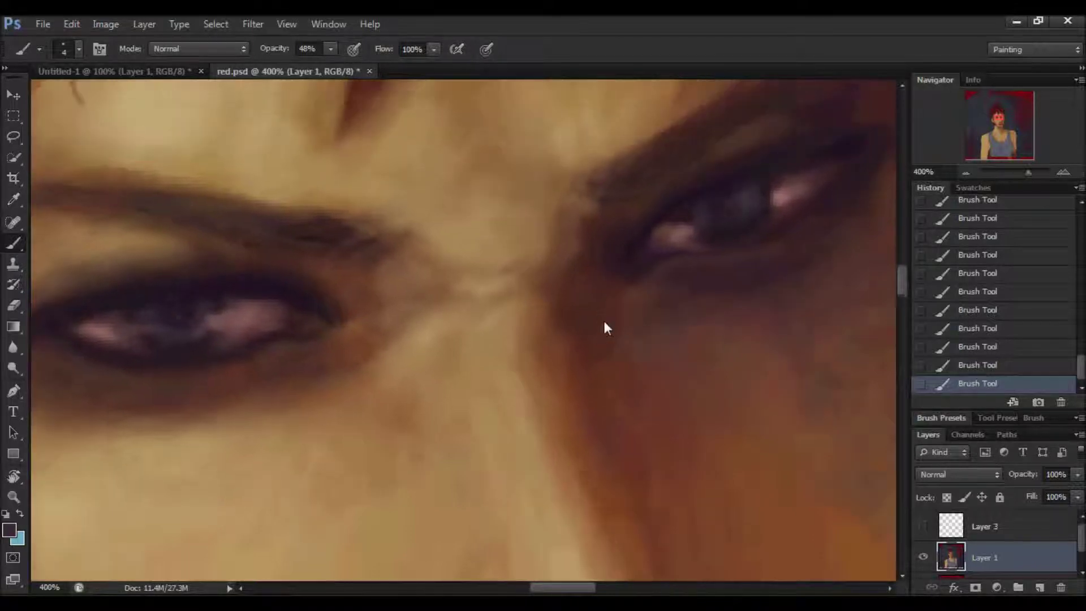
pyautogui.click(976, 172)
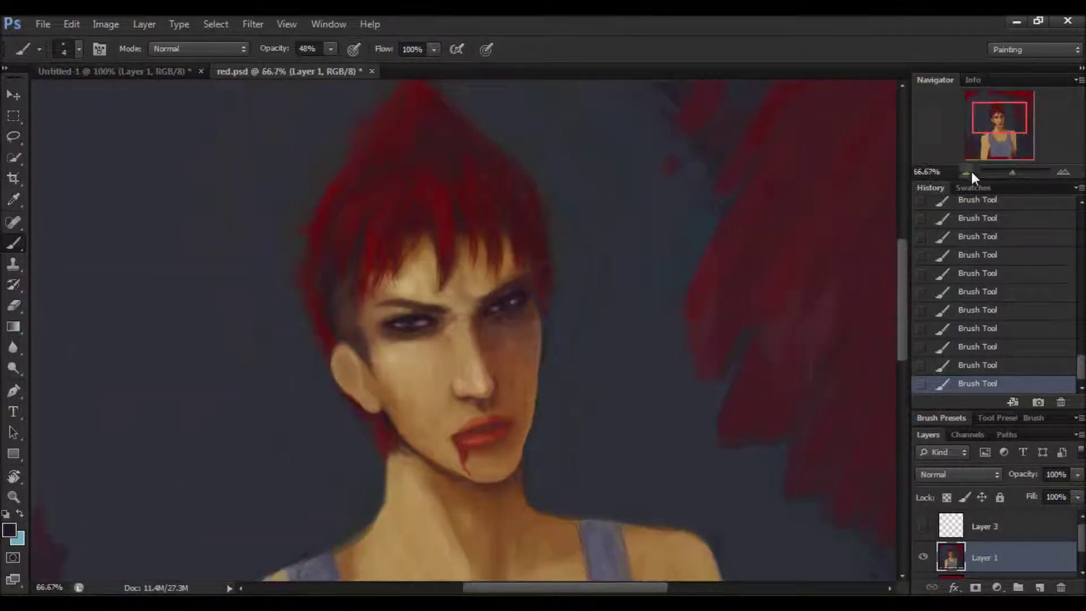
pyautogui.click(1062, 172)
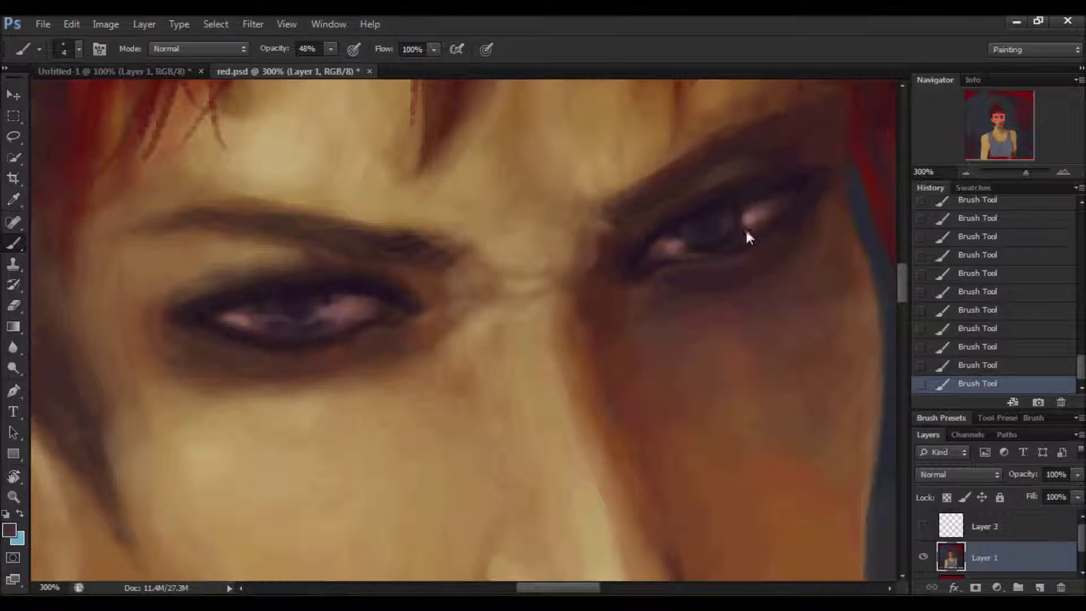
pyautogui.keyDown('alt'); pyautogui.click(702, 220); pyautogui.keyUp('alt')
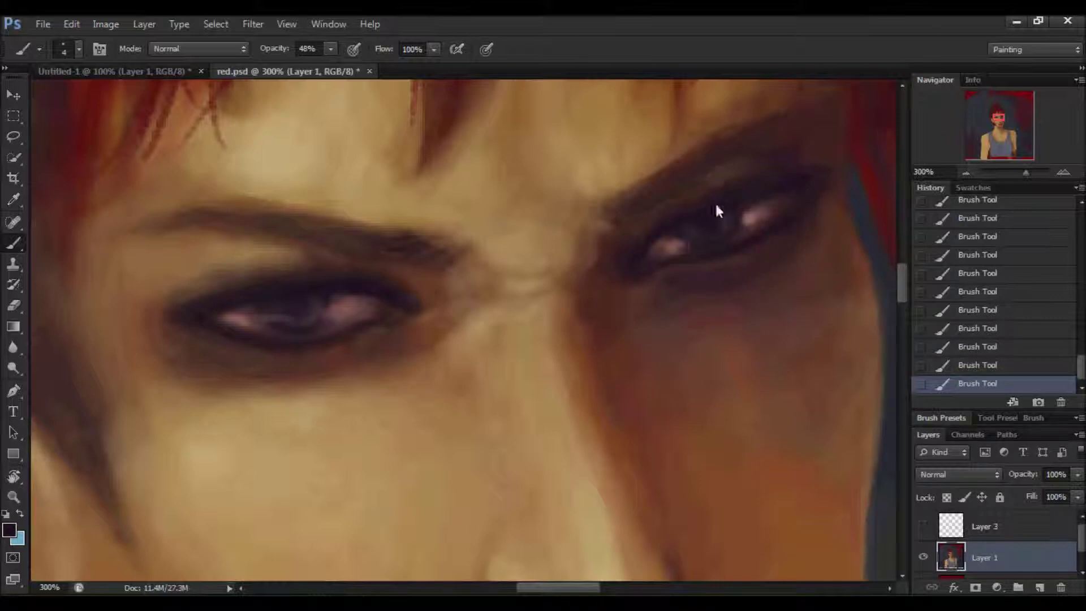
pyautogui.keyDown('alt'); pyautogui.click(193, 314); pyautogui.keyUp('alt')
# Step: Check the whole head, then set a slightly darker foreground colour
pyautogui.click(965, 172)
pyautogui.click(965, 173)
pyautogui.click(965, 173)
pyautogui.click(1062, 173)
pyautogui.click(1062, 173)
pyautogui.click(1063, 173)
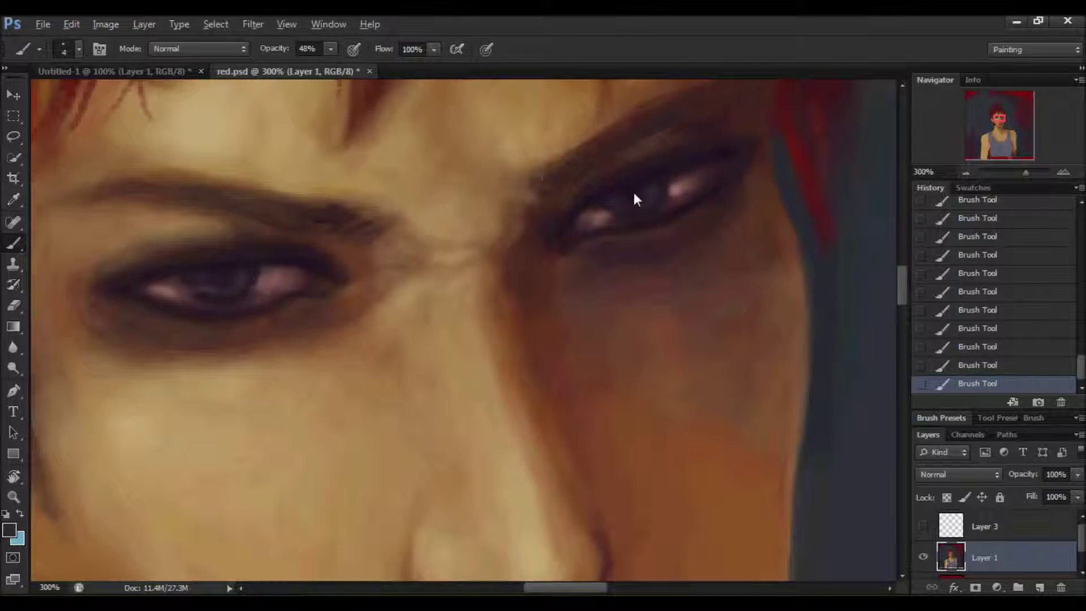
pyautogui.click(966, 172)
pyautogui.click(966, 171)
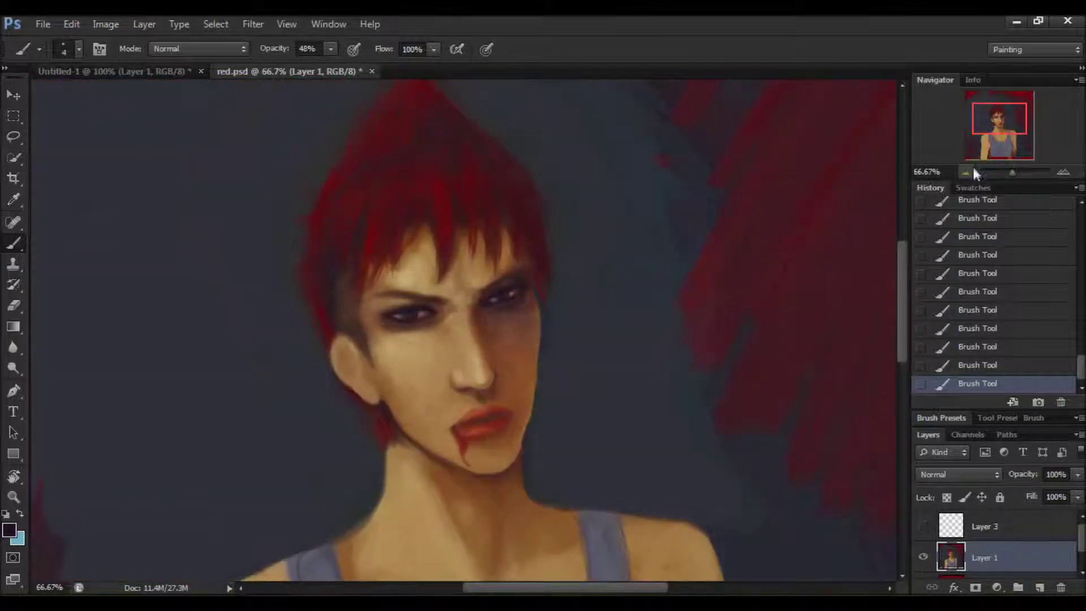
pyautogui.click(1062, 171)
pyautogui.click(1062, 171)
pyautogui.click(1062, 171)
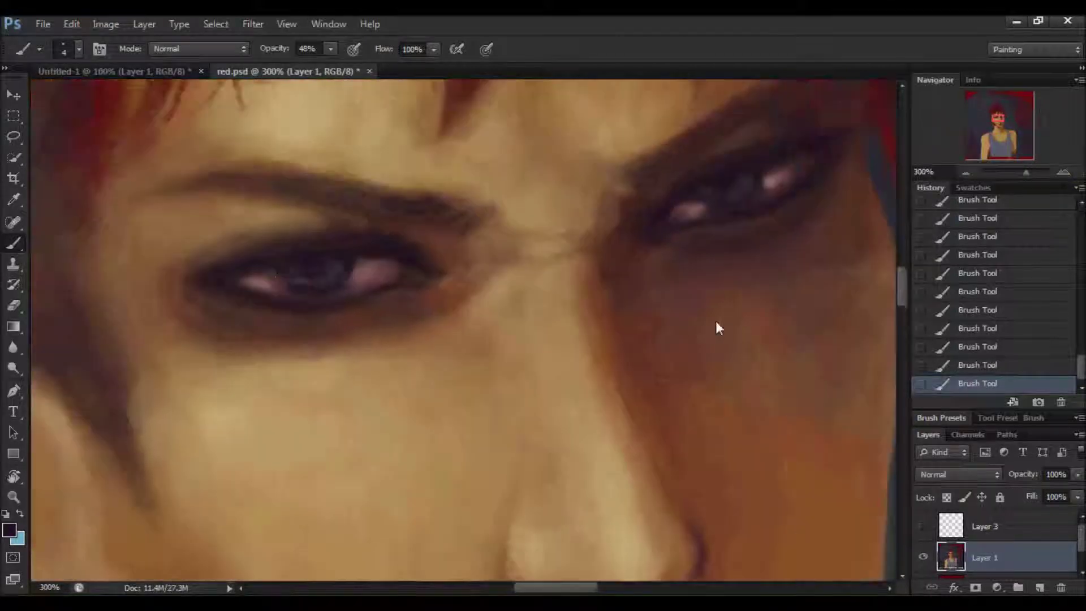
pyautogui.click(9, 529)
pyautogui.click(320, 275)
pyautogui.click(708, 146)
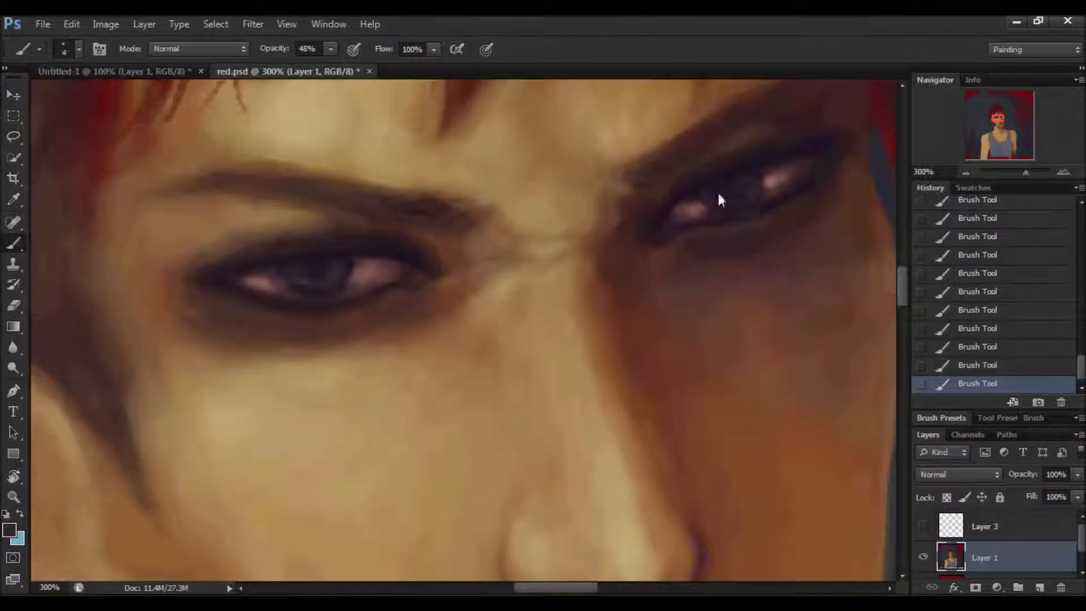
# Step: Sample brown skin, dark maroon and dark eye colours while panning across the eyes
pyautogui.click(966, 173)
pyautogui.click(966, 173)
pyautogui.click(966, 173)
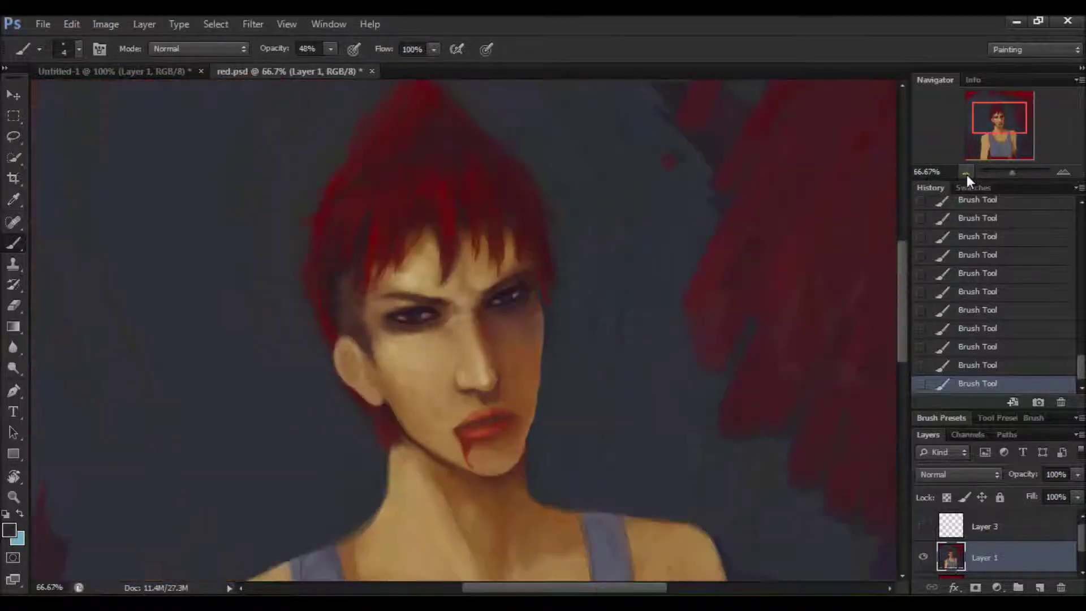
pyautogui.click(1063, 169)
pyautogui.click(1062, 170)
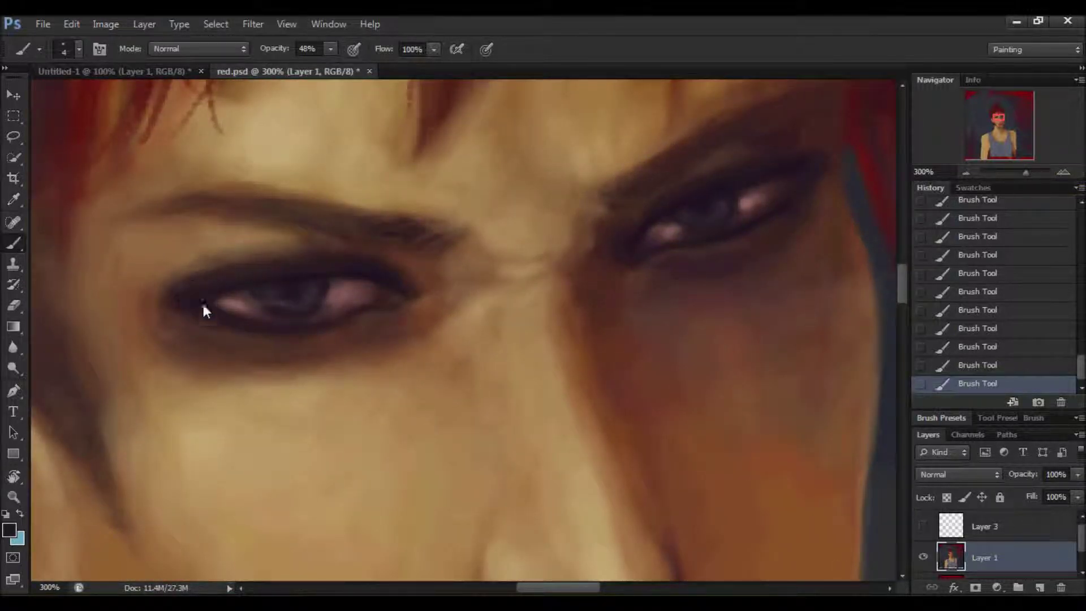
pyautogui.keyDown('alt'); pyautogui.click(189, 274); pyautogui.keyUp('alt')
pyautogui.moveTo(521, 380); pyautogui.dragTo(586, 434)
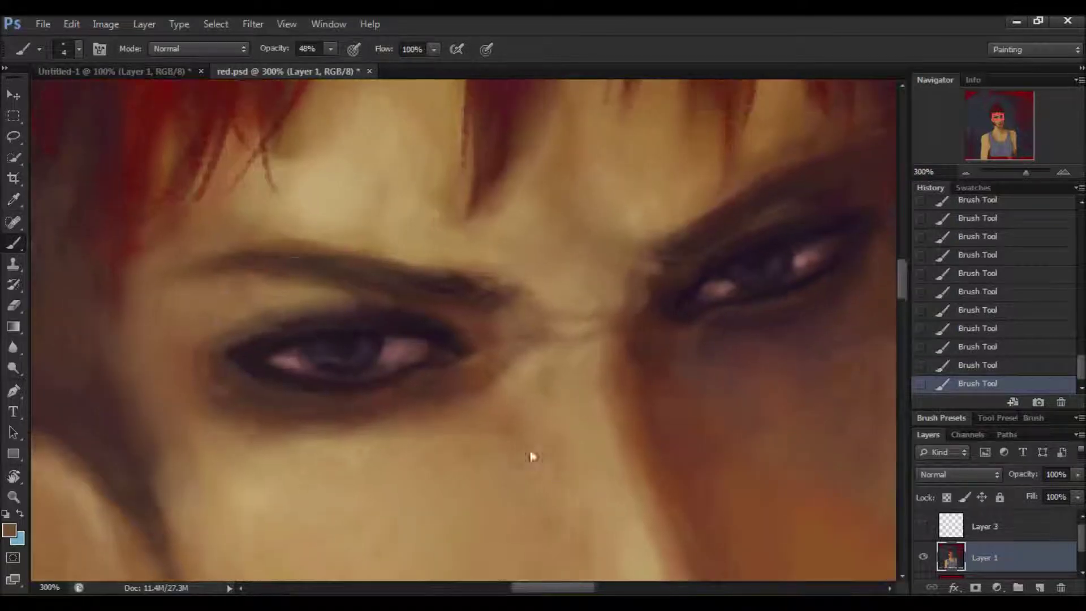
pyautogui.keyDown('alt'); pyautogui.click(305, 349); pyautogui.keyUp('alt')
pyautogui.keyDown('alt'); pyautogui.click(380, 345); pyautogui.keyUp('alt')
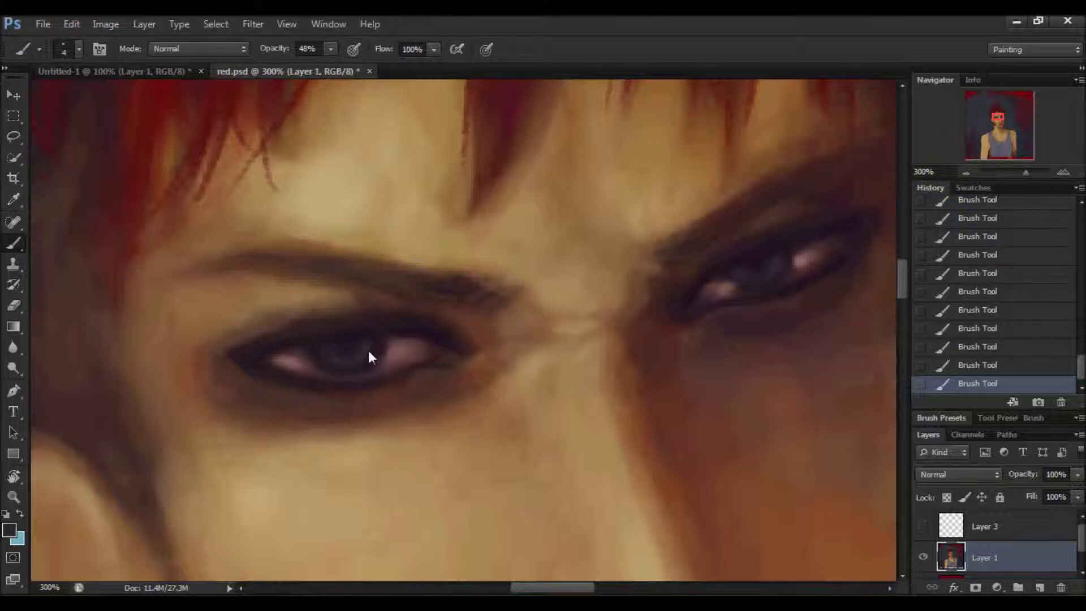
pyautogui.click(967, 172)
pyautogui.click(967, 172)
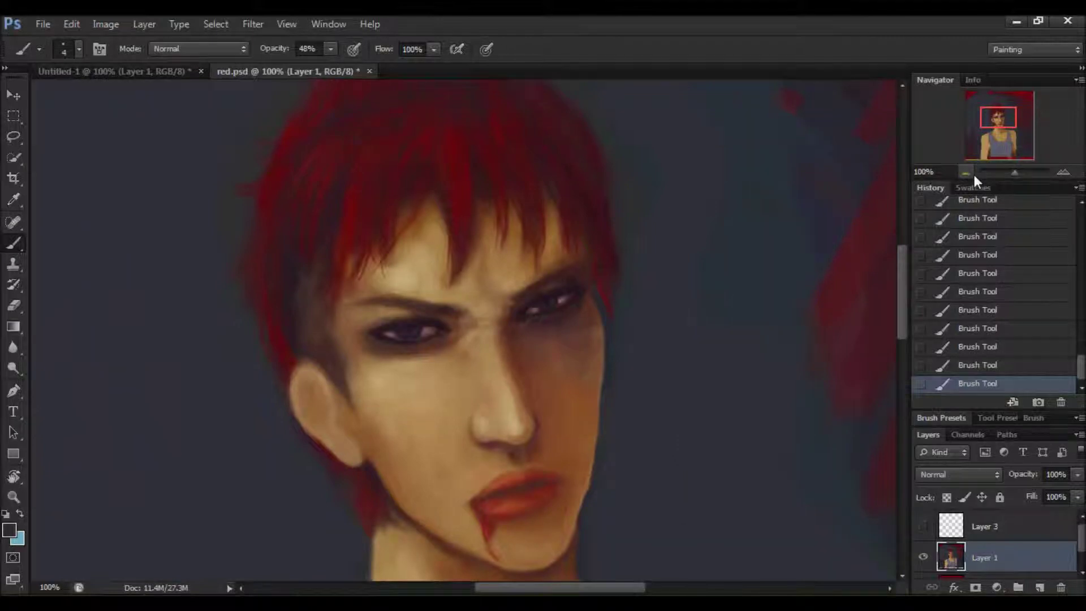
pyautogui.hotkey('ctrl', '+')
pyautogui.hotkey('ctrl', '+')
# Step: Darken part of the left eye's inner pink highlight with a dark red stroke
pyautogui.keyDown('alt'); pyautogui.click(321, 324); pyautogui.keyUp('alt')
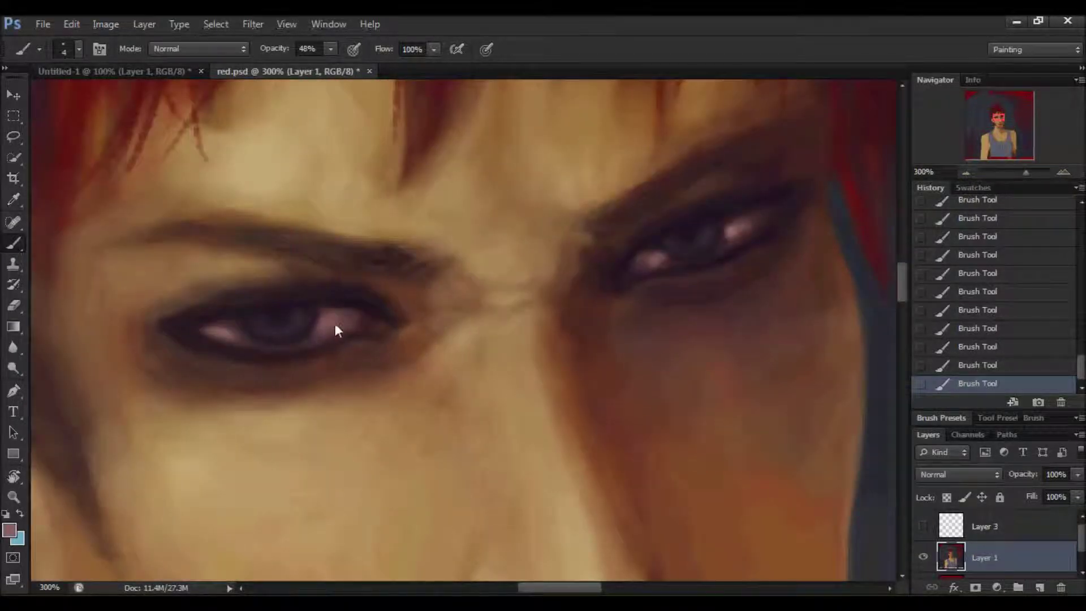
pyautogui.keyDown('alt'); pyautogui.click(209, 331); pyautogui.keyUp('alt')
pyautogui.keyDown('alt'); pyautogui.click(221, 331); pyautogui.keyUp('alt')
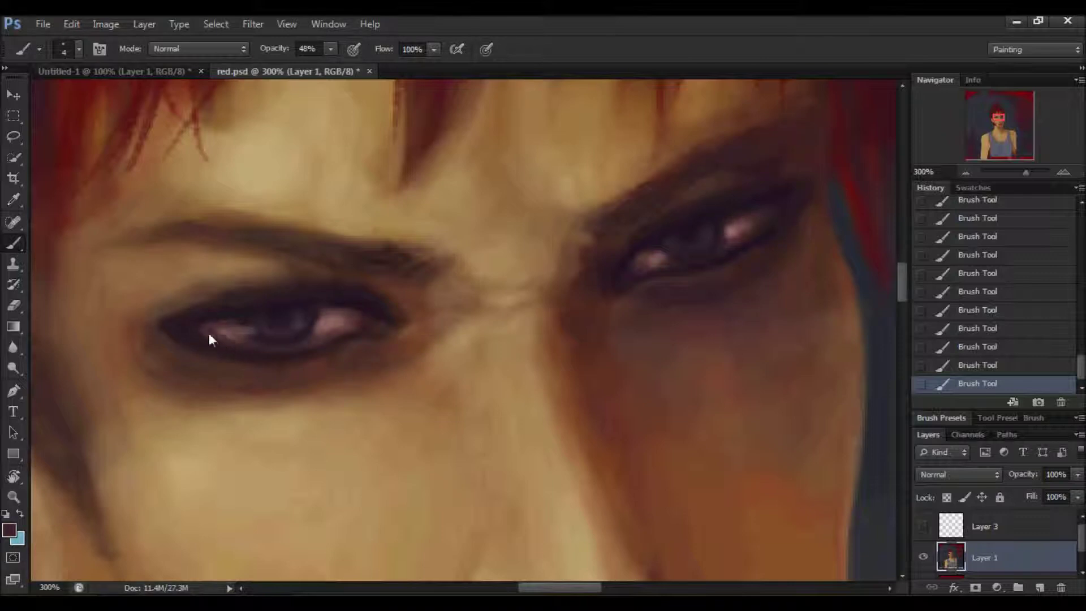
pyautogui.moveTo(238, 338); pyautogui.dragTo(221, 334)
pyautogui.keyDown('alt'); pyautogui.click(327, 327); pyautogui.keyUp('alt')
pyautogui.click(965, 172)
pyautogui.click(965, 171)
pyautogui.click(966, 172)
pyautogui.click(1063, 172)
pyautogui.click(1063, 172)
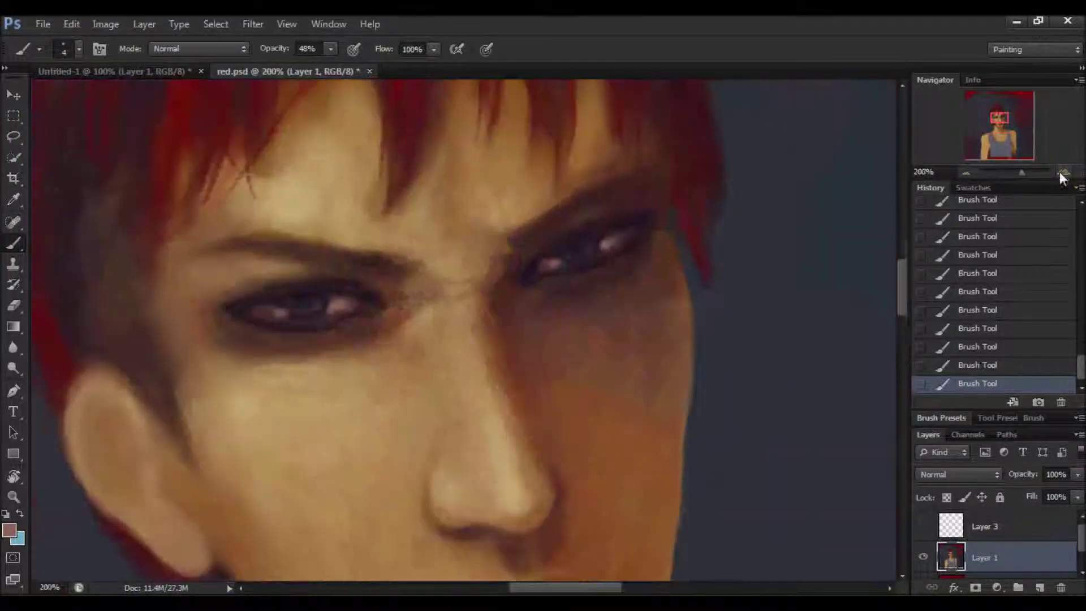
# Step: Lighten the left eye's pink highlight and darken the iris between its two highlights
pyautogui.moveTo(268, 323); pyautogui.dragTo(285, 321)
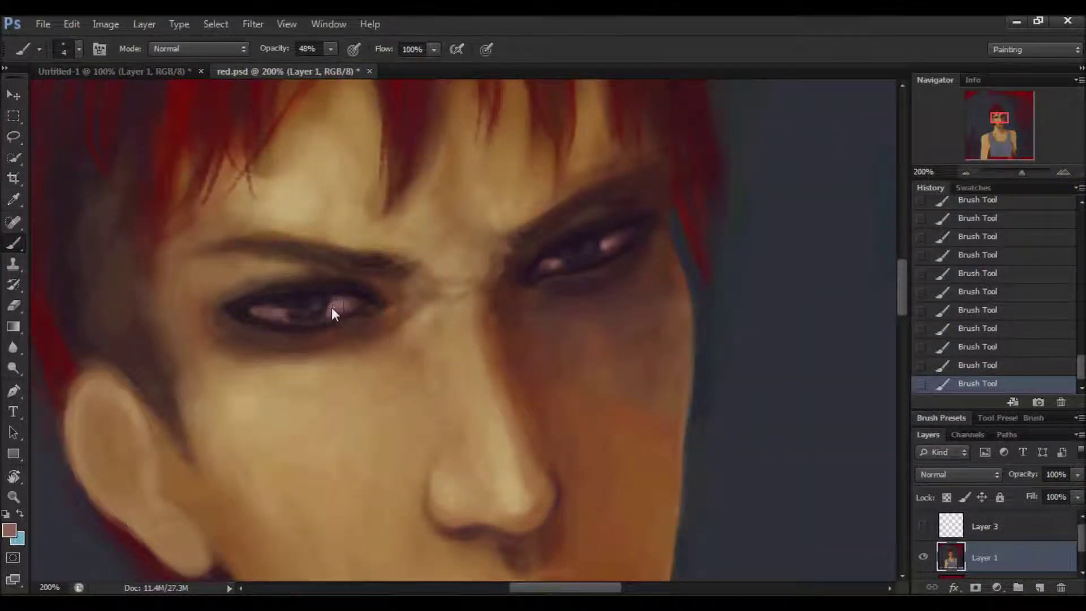
pyautogui.keyDown('alt'); pyautogui.click(286, 306); pyautogui.keyUp('alt')
pyautogui.moveTo(310, 308); pyautogui.dragTo(319, 318)
pyautogui.keyDown('alt'); pyautogui.click(384, 280); pyautogui.keyUp('alt')
pyautogui.keyDown('alt'); pyautogui.click(345, 312); pyautogui.keyUp('alt')
# Step: Sample dark brown and pink eye tones, then swap foreground and background colours
pyautogui.click(965, 172)
pyautogui.click(965, 172)
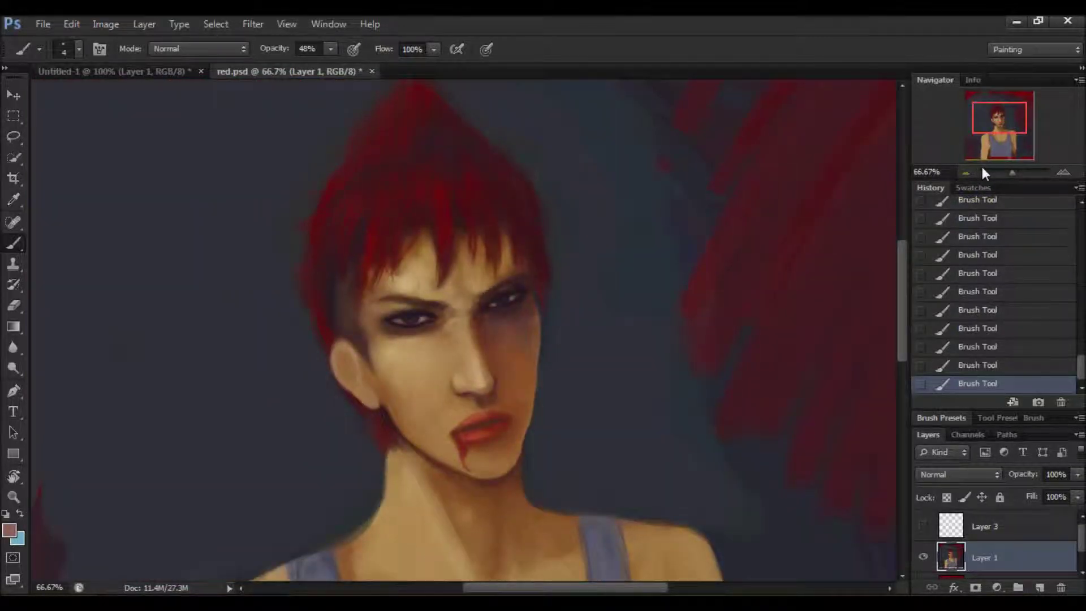
pyautogui.click(1062, 172)
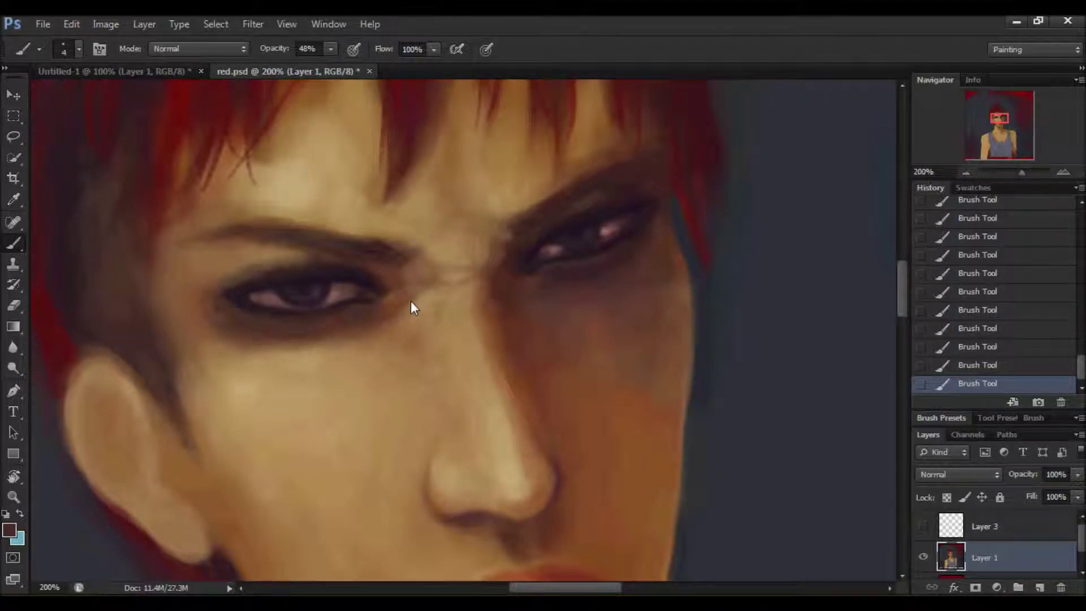
pyautogui.keyDown('alt'); pyautogui.click(347, 280); pyautogui.keyUp('alt')
pyautogui.click(967, 172)
pyautogui.click(966, 172)
pyautogui.click(1063, 172)
pyautogui.keyDown('alt'); pyautogui.click(338, 265); pyautogui.keyUp('alt')
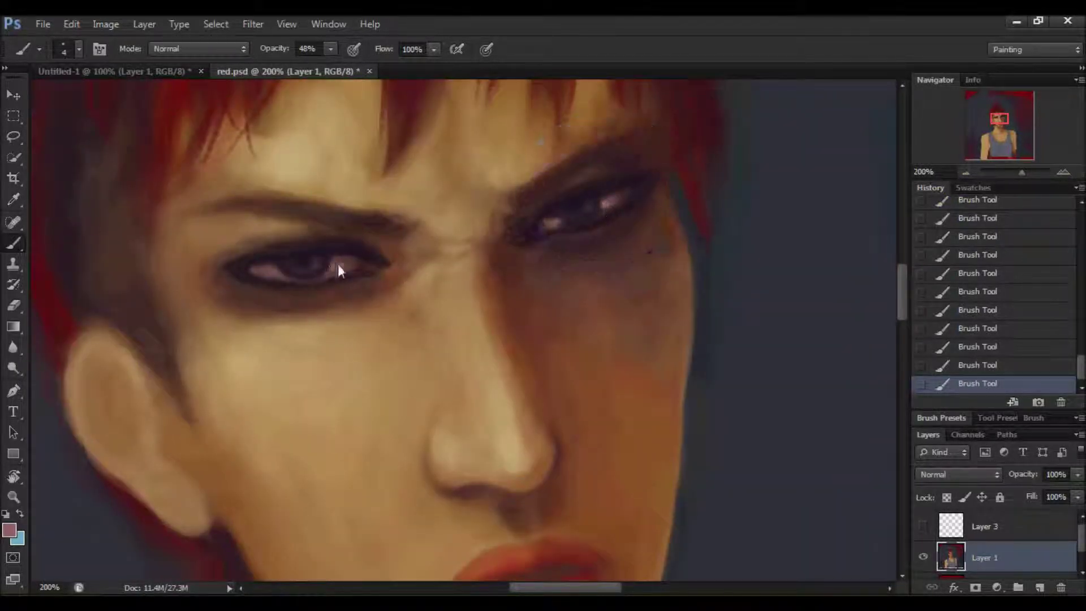
pyautogui.keyDown('alt'); pyautogui.click(293, 265); pyautogui.keyUp('alt')
pyautogui.press('x')
# Step: Sample the dark eye colour, then move down and pick a reddish-brown near the mouth
pyautogui.click(966, 173)
pyautogui.click(966, 172)
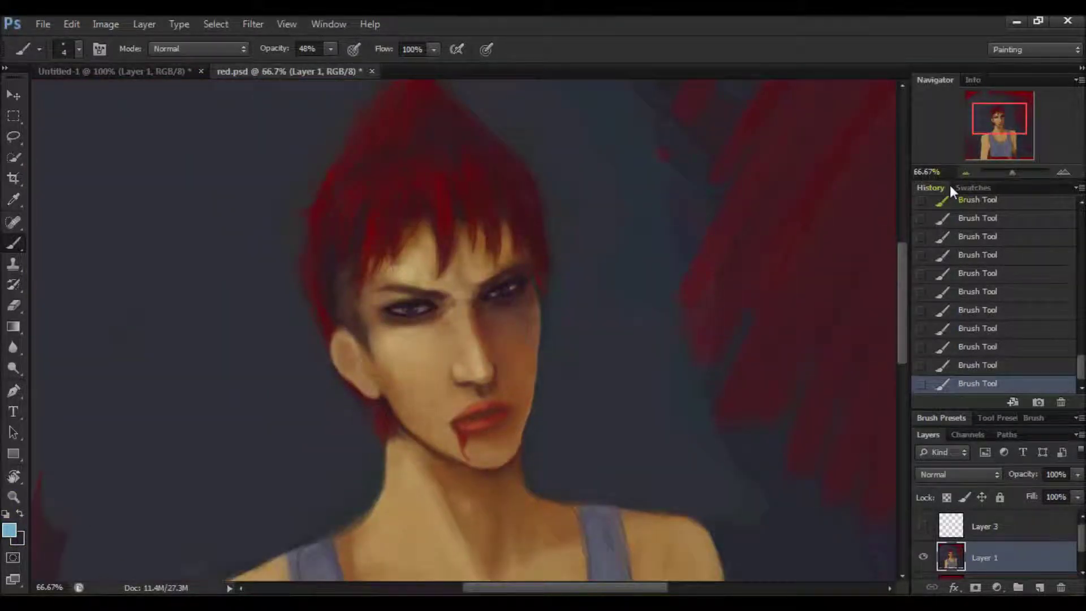
pyautogui.click(1063, 172)
pyautogui.click(1063, 171)
pyautogui.click(1063, 172)
pyautogui.keyDown('alt'); pyautogui.click(215, 223); pyautogui.keyUp('alt')
pyautogui.click(966, 172)
pyautogui.click(966, 172)
pyautogui.click(966, 172)
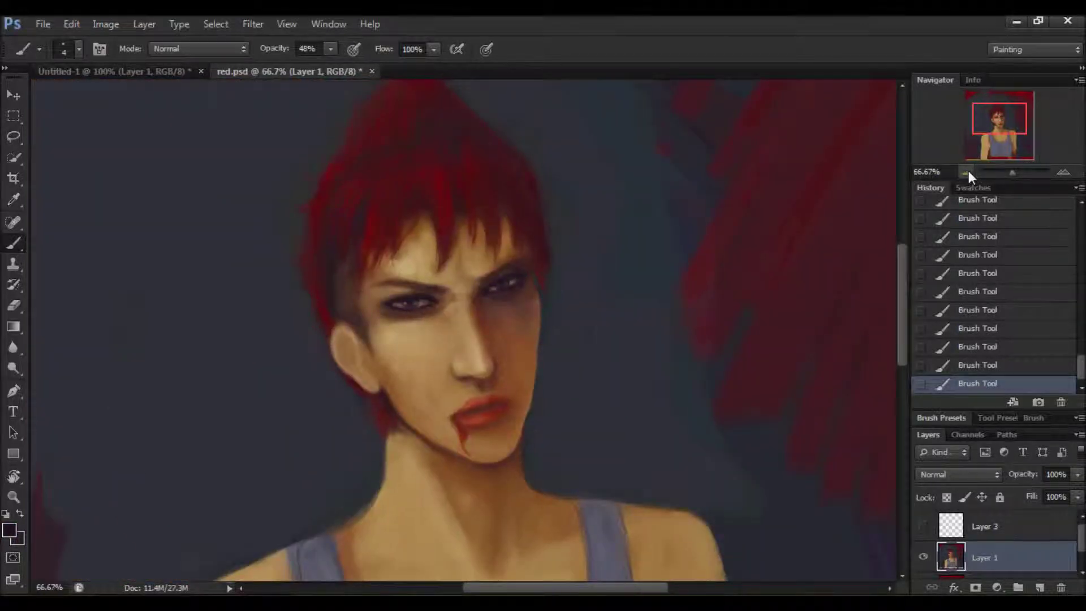
pyautogui.click(1063, 172)
pyautogui.click(1063, 172)
pyautogui.scroll(-3, 357, 168)
pyautogui.keyDown('alt'); pyautogui.click(447, 455); pyautogui.keyUp('alt')
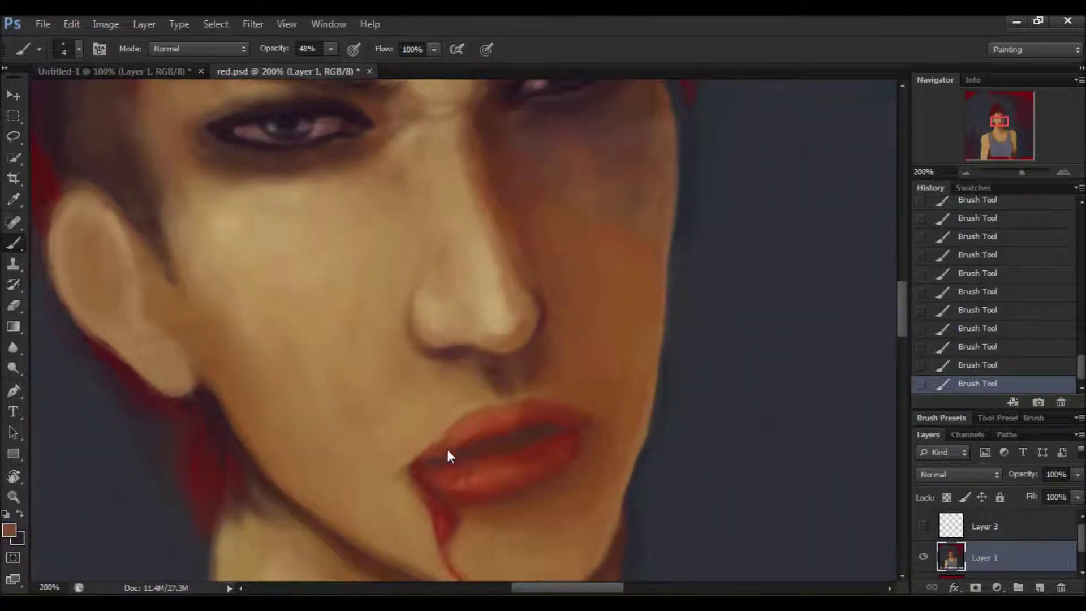
# Step: Undo the recent strokes and repaint small strokes on the lips
pyautogui.hotkey('ctrl', 'alt', 'z')
pyautogui.hotkey('ctrl', 'alt', 'z')
pyautogui.hotkey('ctrl', 'alt', 'z')
pyautogui.moveTo(473, 428); pyautogui.dragTo(425, 462)
pyautogui.keyDown('alt'); pyautogui.click(642, 463); pyautogui.keyUp('alt')
pyautogui.keyDown('alt'); pyautogui.click(460, 341); pyautogui.keyUp('alt')
pyautogui.click(976, 365)
pyautogui.click(989, 346)
pyautogui.moveTo(497, 420); pyautogui.dragTo(487, 418)
# Step: Sample darker and lighter red lip tones around the mouth and chin
pyautogui.keyDown('alt'); pyautogui.click(458, 434); pyautogui.keyUp('alt')
pyautogui.scroll(-2, 671, 392)
pyautogui.keyDown('alt'); pyautogui.click(436, 429); pyautogui.keyUp('alt')
pyautogui.keyDown('alt'); pyautogui.click(508, 406); pyautogui.keyUp('alt')
pyautogui.keyDown('alt'); pyautogui.click(563, 396); pyautogui.keyUp('alt')
pyautogui.keyDown('alt'); pyautogui.click(544, 413); pyautogui.keyUp('alt')
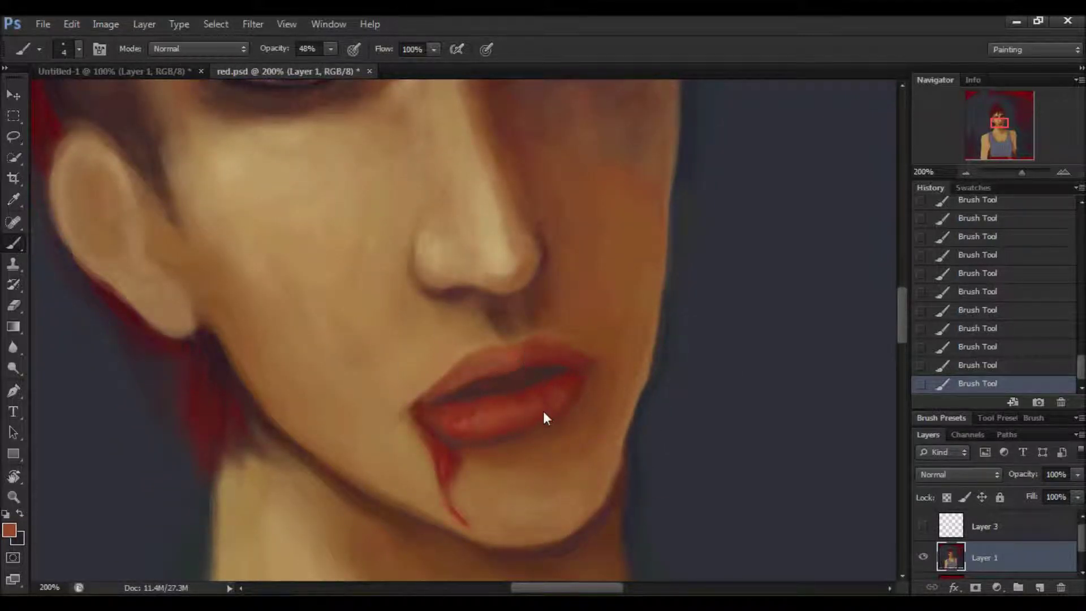
pyautogui.keyDown('alt'); pyautogui.click(538, 396); pyautogui.keyUp('alt')
# Step: Set the foreground colour to red 924941, then sample a lighter salmon tone
pyautogui.click(9, 530)
pyautogui.click(443, 243)
pyautogui.click(701, 148)
pyautogui.keyDown('alt'); pyautogui.click(541, 389); pyautogui.keyUp('alt')
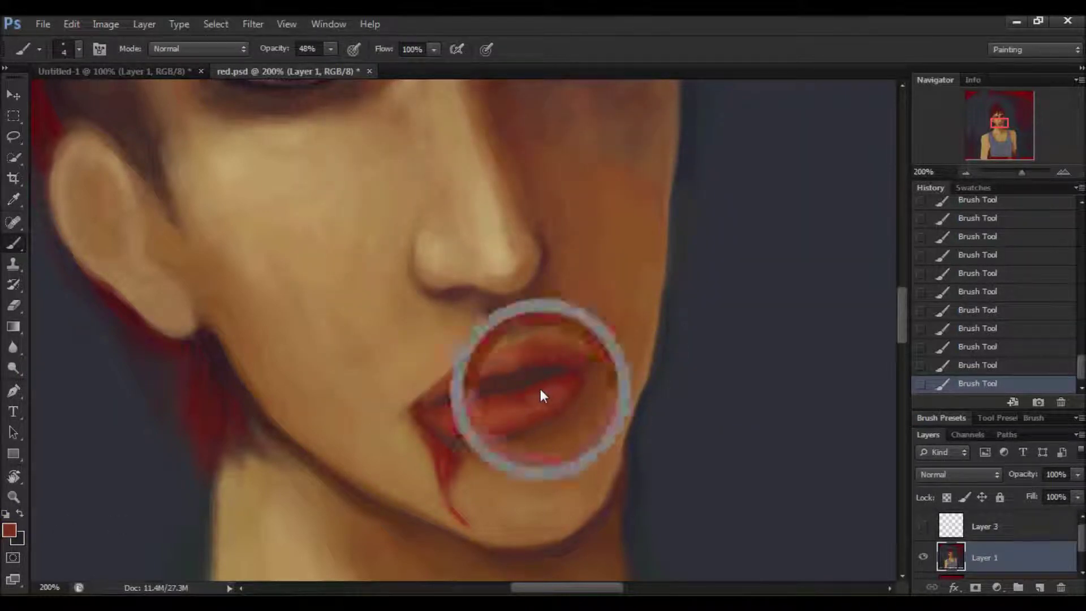
pyautogui.click(966, 171)
pyautogui.click(966, 172)
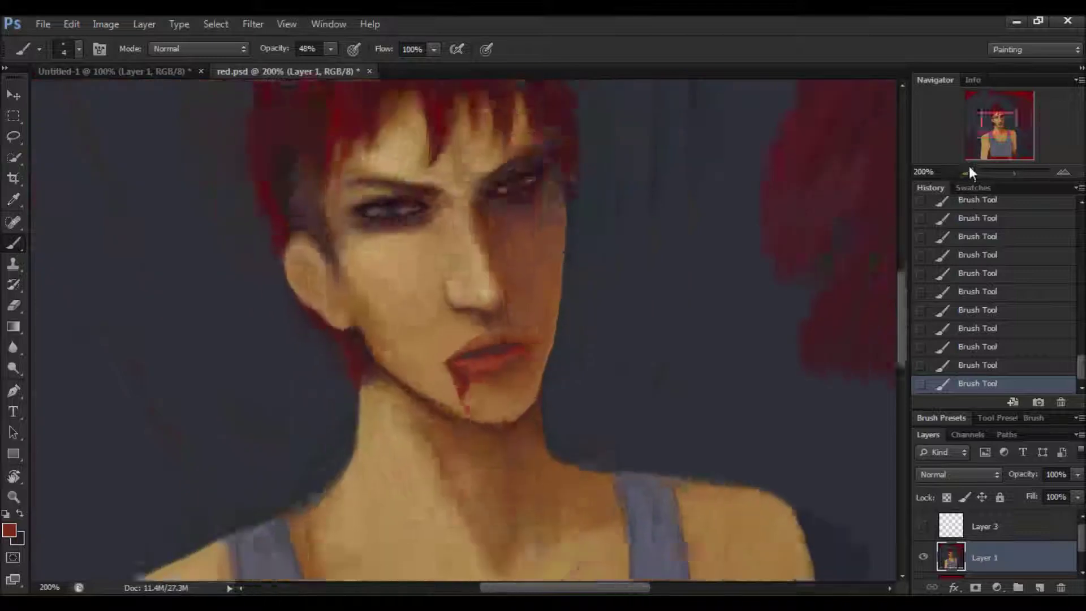
pyautogui.click(1063, 172)
pyautogui.keyDown('alt'); pyautogui.click(548, 351); pyautogui.keyUp('alt')
# Step: Lower brush opacity to 26% and sample lip and skin reds for the blood drip
pyautogui.press('2')
pyautogui.press('6')
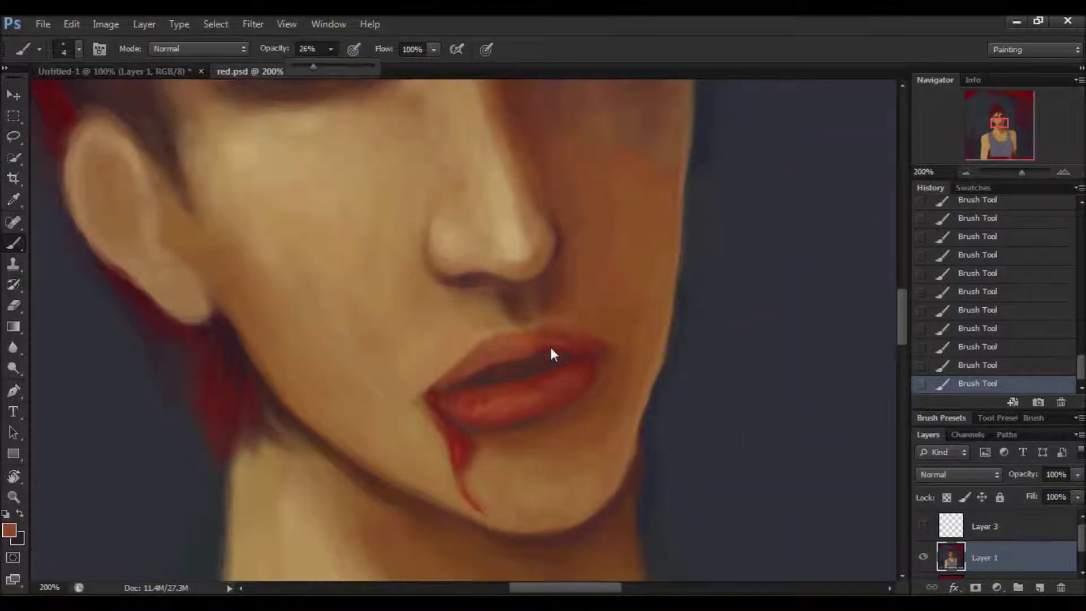
pyautogui.keyDown('alt'); pyautogui.click(523, 354); pyautogui.keyUp('alt')
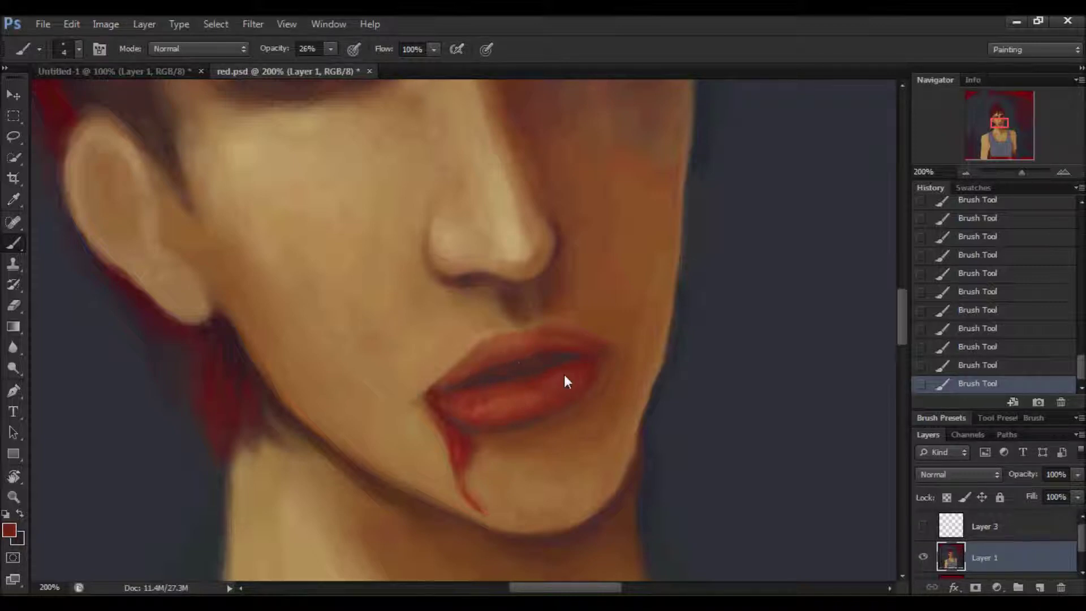
pyautogui.click(966, 173)
pyautogui.click(966, 173)
pyautogui.click(1063, 171)
pyautogui.click(1063, 172)
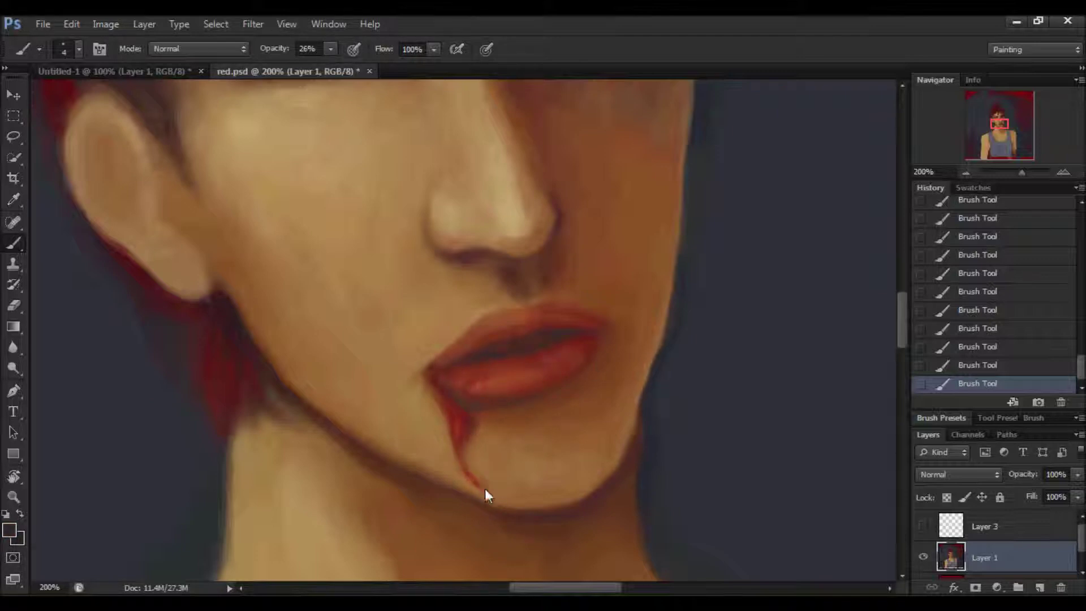
pyautogui.keyDown('alt'); pyautogui.click(444, 399); pyautogui.keyUp('alt')
pyautogui.keyDown('alt'); pyautogui.click(461, 388); pyautogui.keyUp('alt')
pyautogui.keyDown('alt'); pyautogui.click(453, 412); pyautogui.keyUp('alt')
# Step: Set the brush to size 3 at 67% opacity
pyautogui.rightClick(458, 283)
pyautogui.write('3')
pyautogui.moveTo(331, 49); pyautogui.dragTo(364, 67)
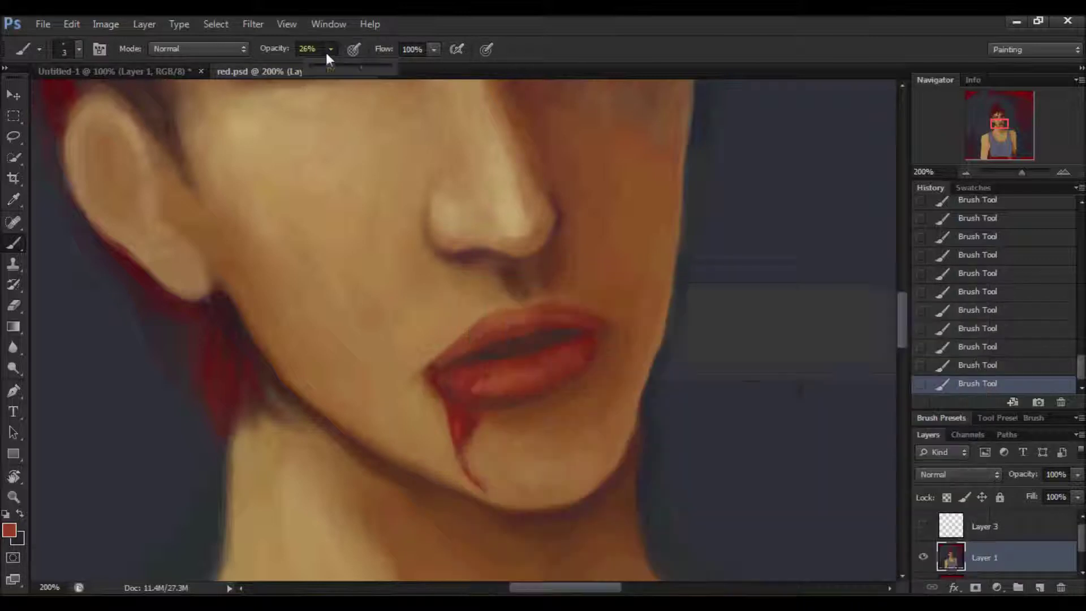
pyautogui.click(470, 396)
# Step: Choose a brighter red in the Color Picker and paint it onto the blood drip
pyautogui.keyDown('alt'); pyautogui.click(451, 407); pyautogui.keyUp('alt')
pyautogui.keyDown('alt'); pyautogui.click(474, 391); pyautogui.keyUp('alt')
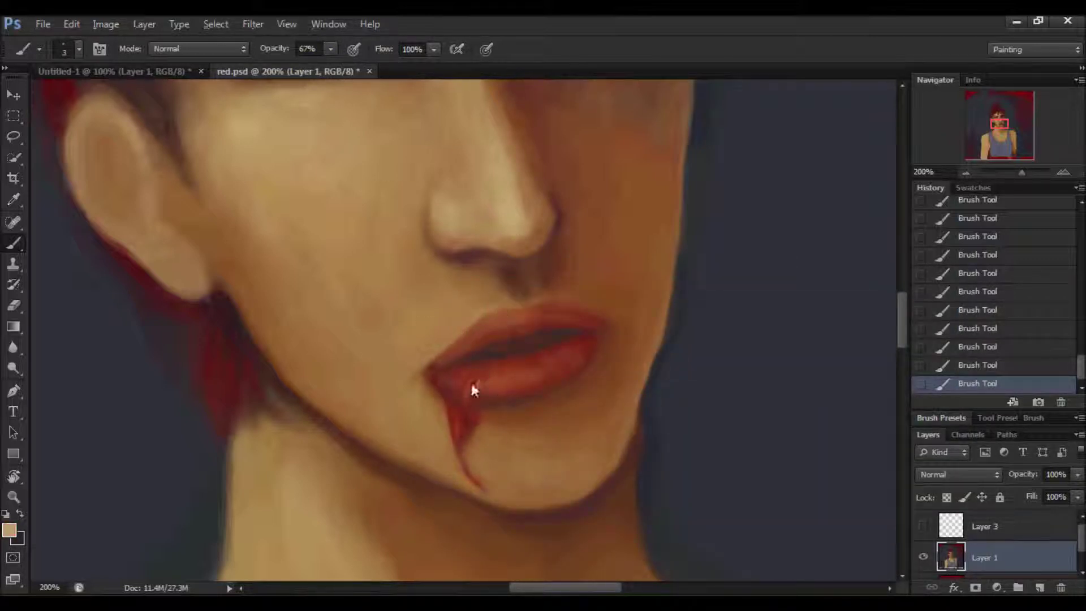
pyautogui.keyDown('alt'); pyautogui.click(471, 380); pyautogui.keyUp('alt')
pyautogui.click(9, 530)
pyautogui.click(517, 216)
pyautogui.click(691, 148)
pyautogui.moveTo(456, 420); pyautogui.dragTo(467, 428)
# Step: Pick a darker blood red, then undo and redo the drip strokes through History
pyautogui.click(964, 187)
pyautogui.keyDown('alt'); pyautogui.click(457, 418); pyautogui.keyUp('alt')
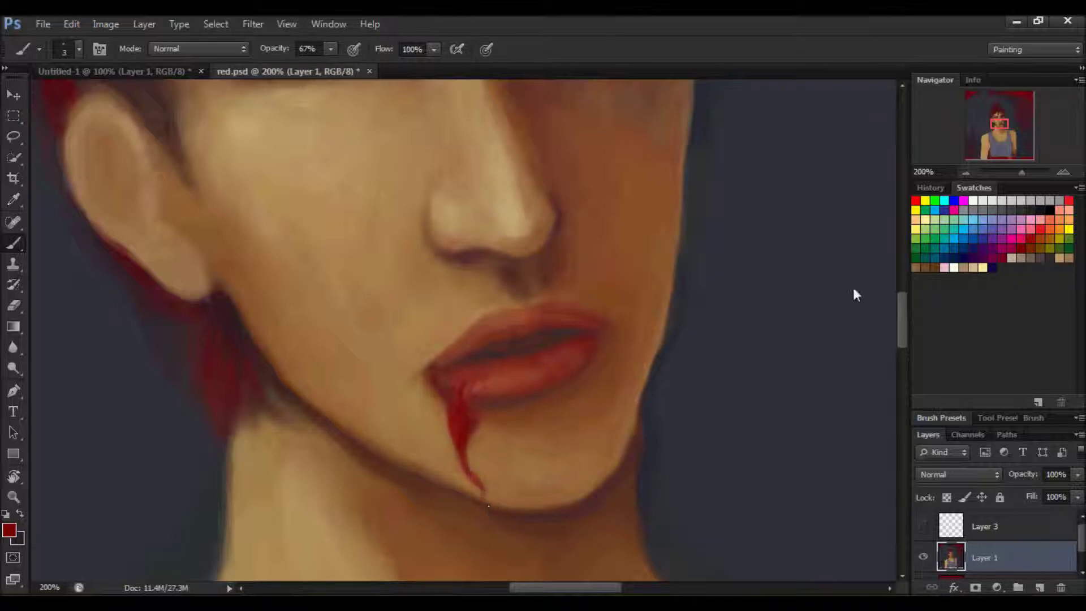
pyautogui.click(931, 187)
pyautogui.hotkey('ctrl', 'alt', 'z')
pyautogui.hotkey('ctrl', 'alt', 'z')
pyautogui.hotkey('ctrl', 'alt', 'z')
pyautogui.hotkey('ctrl', 'alt', 'z')
pyautogui.hotkey('ctrl', 'alt', 'z')
pyautogui.hotkey('ctrl', 'alt', 'z')
pyautogui.hotkey('ctrl', 'shift', 'z')
pyautogui.hotkey('ctrl', 'shift', 'z')
pyautogui.hotkey('ctrl', 'shift', 'z')
pyautogui.hotkey('ctrl', 'shift', 'z')
pyautogui.hotkey('ctrl', 'shift', 'z')
pyautogui.hotkey('ctrl', 'shift', 'z')
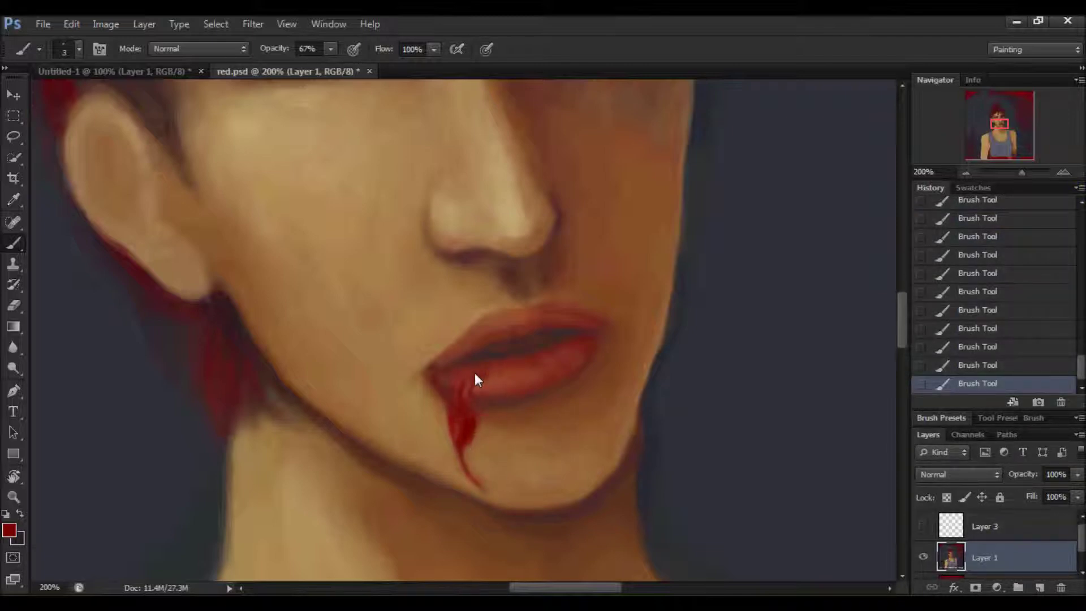
# Step: Extend the blood smear across the lower lip and paint a thin drip toward the chin
pyautogui.moveTo(464, 383); pyautogui.dragTo(498, 377)
pyautogui.moveTo(449, 419); pyautogui.dragTo(452, 487)
pyautogui.keyDown('alt'); pyautogui.click(479, 432); pyautogui.keyUp('alt')
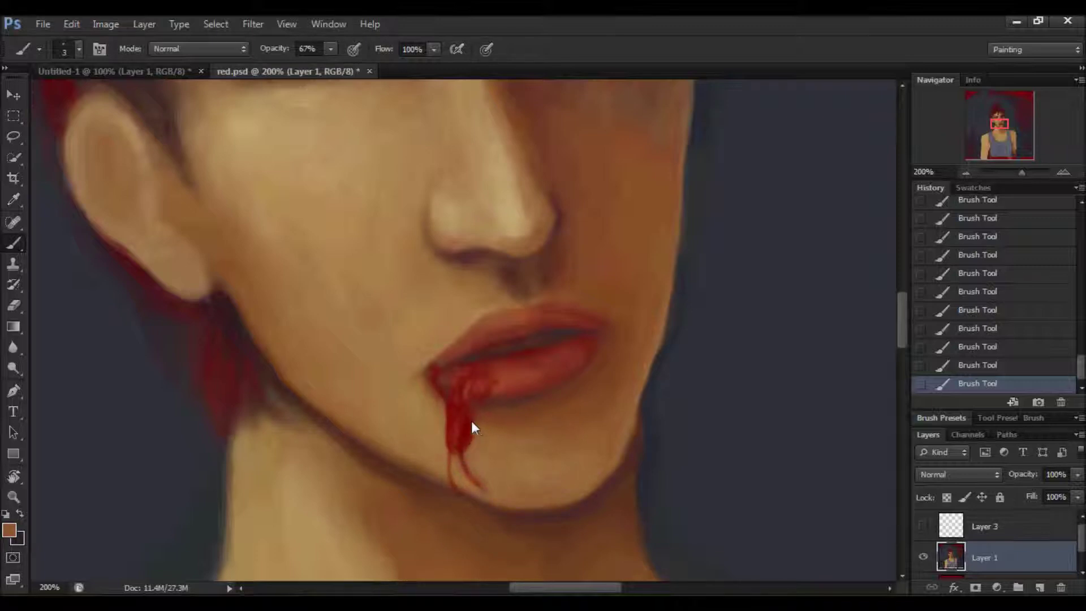
pyautogui.keyDown('alt'); pyautogui.click(478, 422); pyautogui.keyUp('alt')
pyautogui.moveTo(1021, 172); pyautogui.dragTo(986, 174)
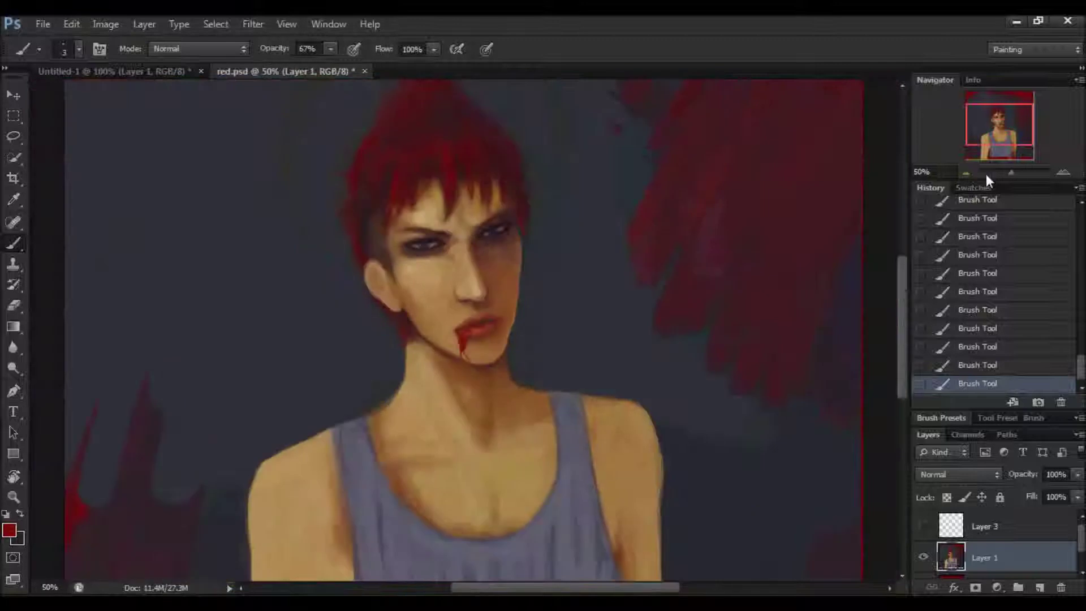
# Step: Touch up the drip's left edge and extend the right drip strand to the jawline
pyautogui.click(1063, 173)
pyautogui.keyDown('alt'); pyautogui.click(421, 311); pyautogui.keyUp('alt')
pyautogui.moveTo(435, 316); pyautogui.dragTo(434, 317)
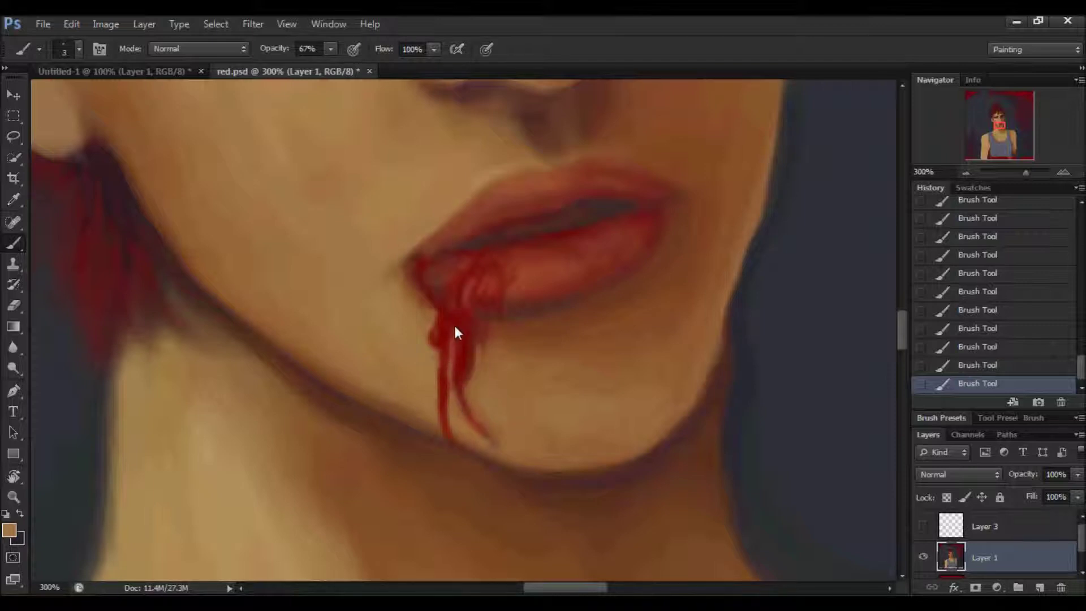
pyautogui.keyDown('alt'); pyautogui.click(469, 373); pyautogui.keyUp('alt')
pyautogui.keyDown('alt'); pyautogui.click(477, 339); pyautogui.keyUp('alt')
pyautogui.keyDown('alt'); pyautogui.click(468, 373); pyautogui.keyUp('alt')
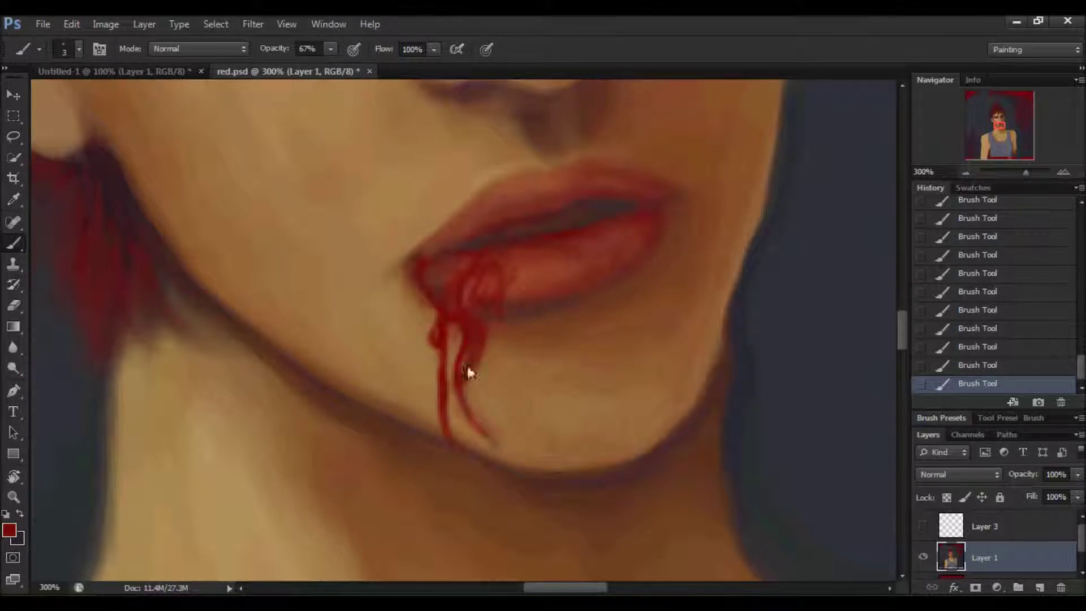
pyautogui.moveTo(467, 403); pyautogui.dragTo(500, 461)
# Step: Compare the painting with an earlier history state, then return to the latest state
pyautogui.click(964, 173)
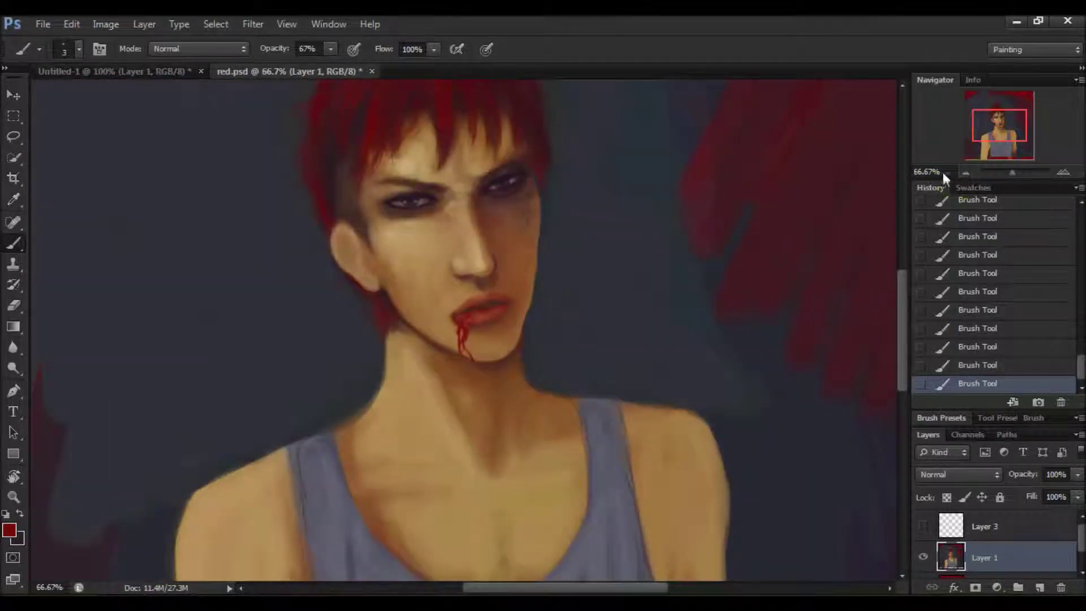
pyautogui.click(1027, 257)
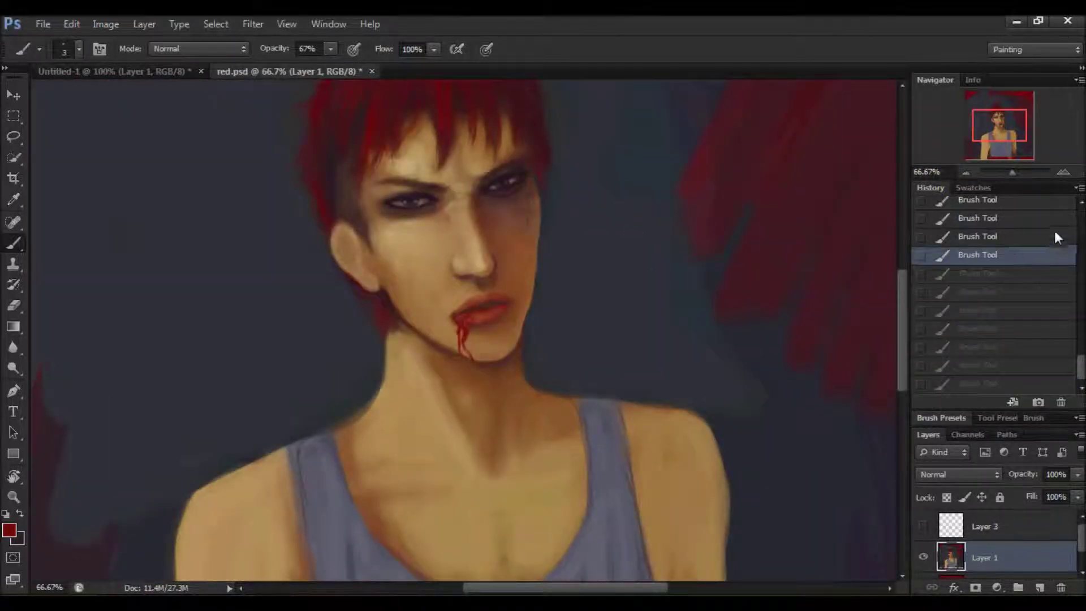
pyautogui.click(1064, 172)
pyautogui.click(1063, 171)
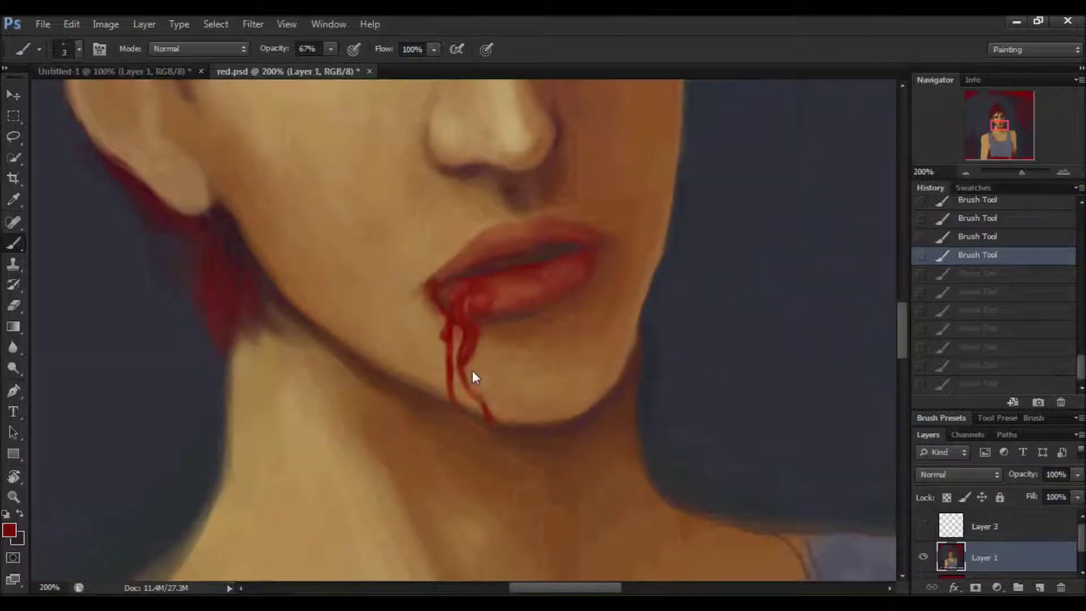
pyautogui.hotkey('ctrl', 'shift', 'z')
pyautogui.hotkey('ctrl', 'shift', 'z')
pyautogui.hotkey('ctrl', 'shift', 'z')
pyautogui.keyDown('alt'); pyautogui.click(460, 381); pyautogui.keyUp('alt')
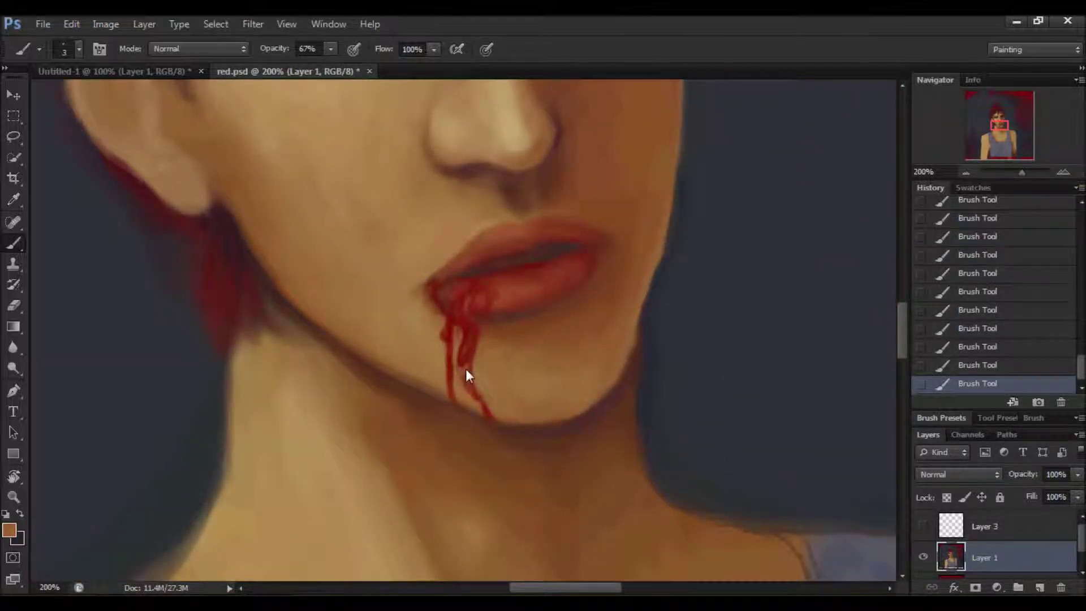
# Step: Check the whole figure while sampling blood red and skin tones from the drip
pyautogui.click(965, 171)
pyautogui.click(1063, 171)
pyautogui.click(966, 171)
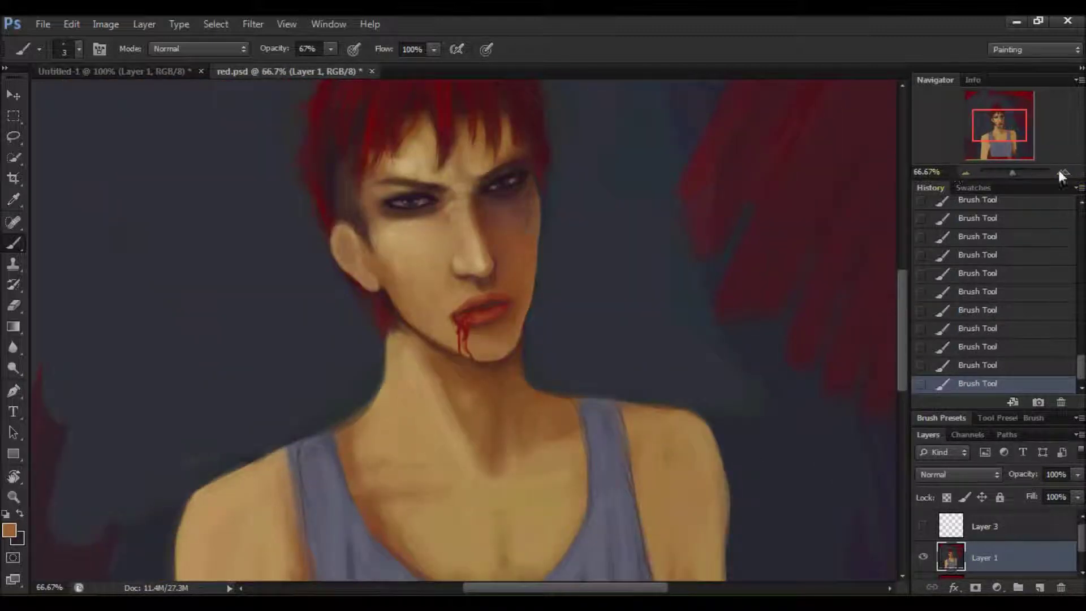
pyautogui.click(1064, 171)
pyautogui.keyDown('alt'); pyautogui.click(447, 334); pyautogui.keyUp('alt')
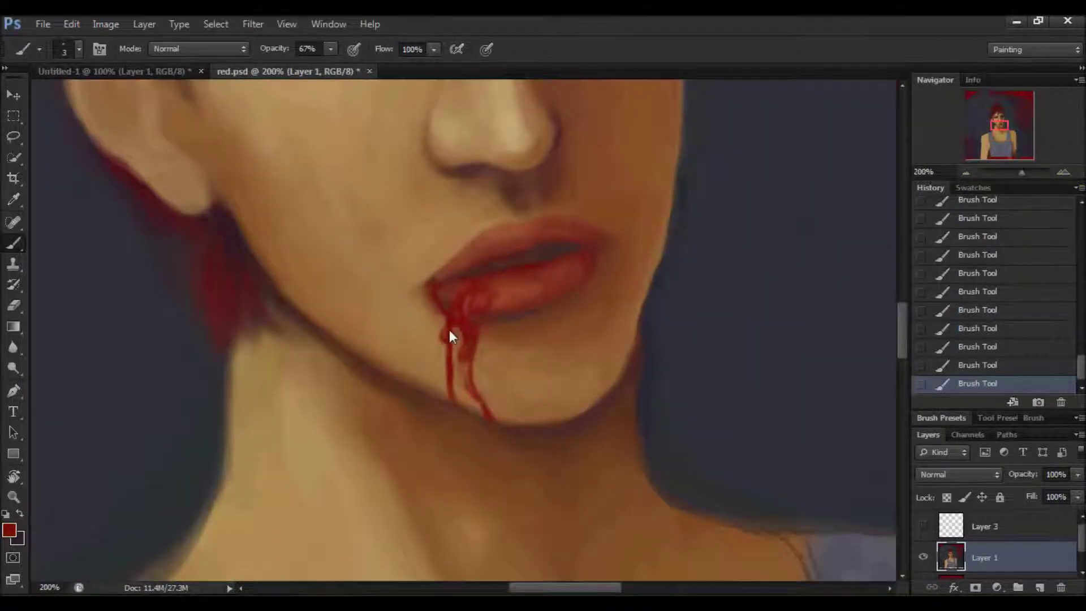
pyautogui.keyDown('alt'); pyautogui.click(456, 363); pyautogui.keyUp('alt')
pyautogui.click(966, 171)
pyautogui.click(966, 172)
pyautogui.click(1064, 172)
pyautogui.keyDown('alt'); pyautogui.click(439, 293); pyautogui.keyUp('alt')
# Step: Set the brush to 8 px at 22% opacity
pyautogui.rightClick(500, 290)
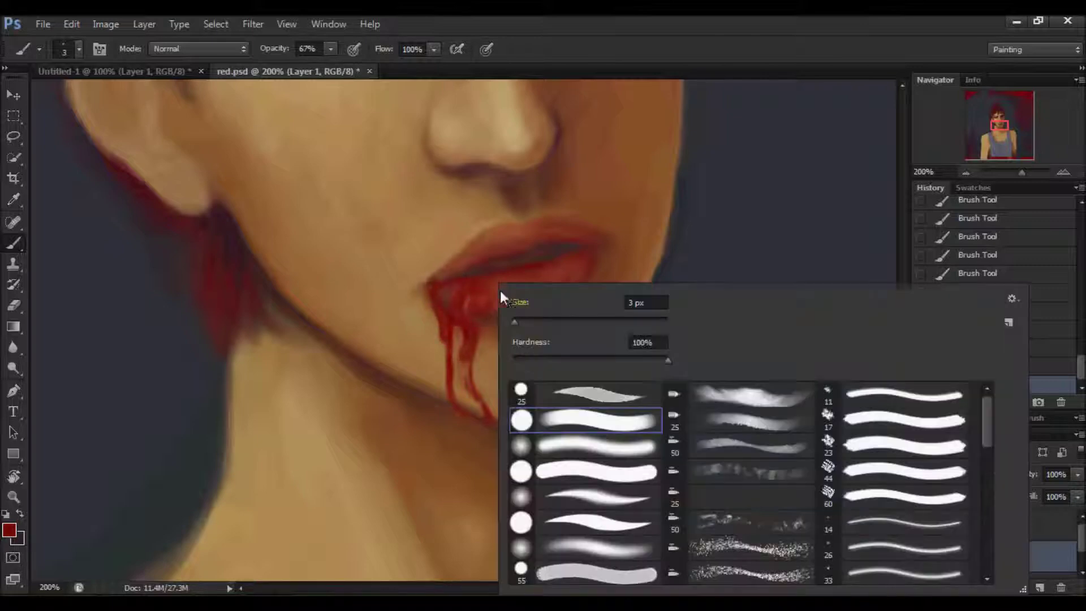
pyautogui.click(519, 321)
pyautogui.press('Return')
pyautogui.press('2')
pyautogui.press('2')
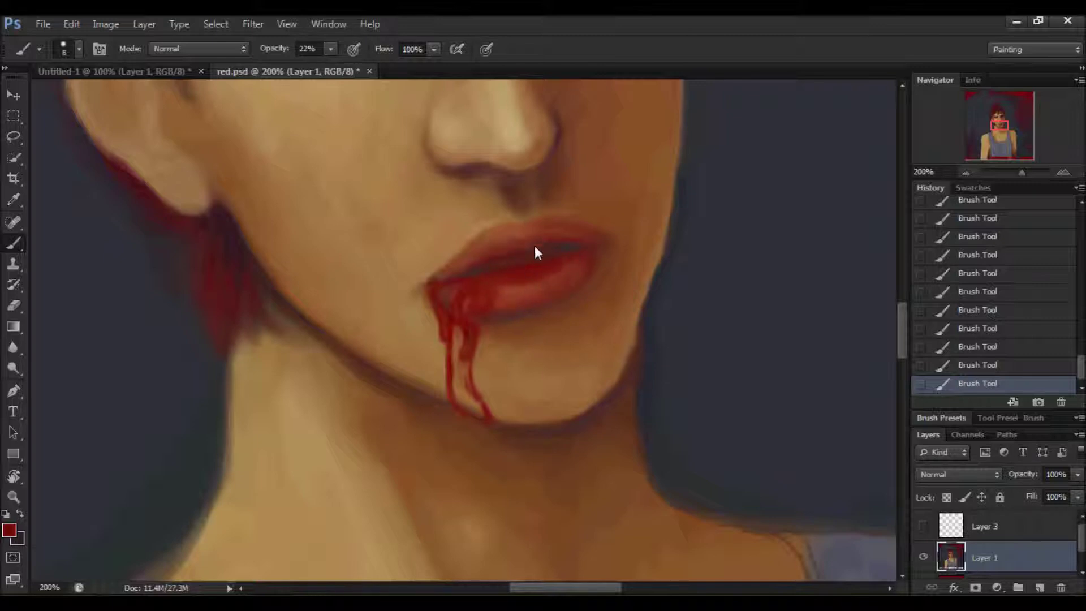
# Step: Sample the face's tan skin tone and lower the brush opacity to 9%
pyautogui.click(965, 172)
pyautogui.click(966, 173)
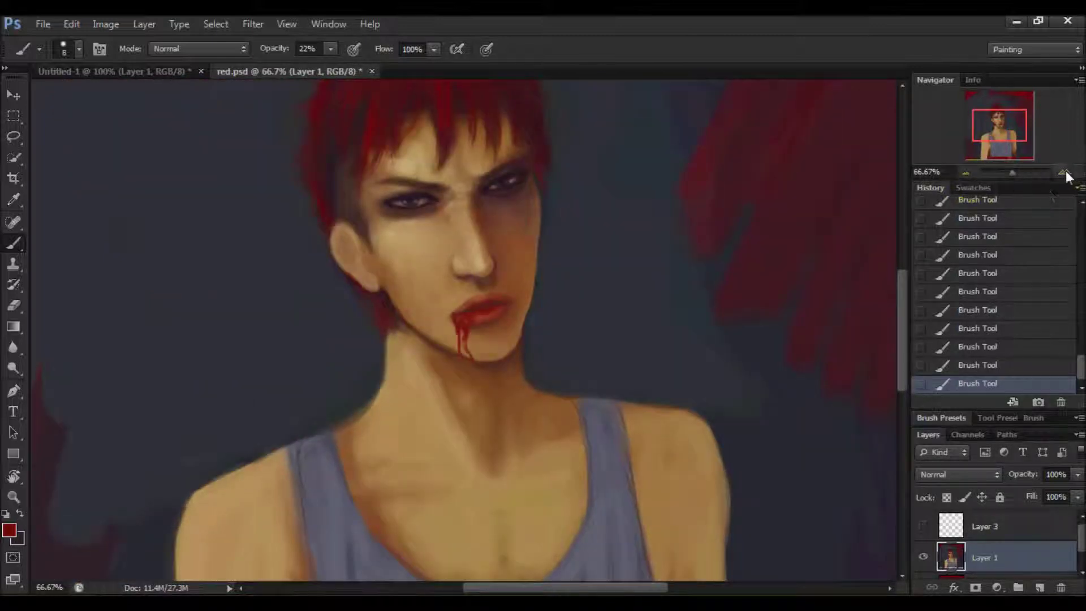
pyautogui.click(1064, 172)
pyautogui.click(1064, 172)
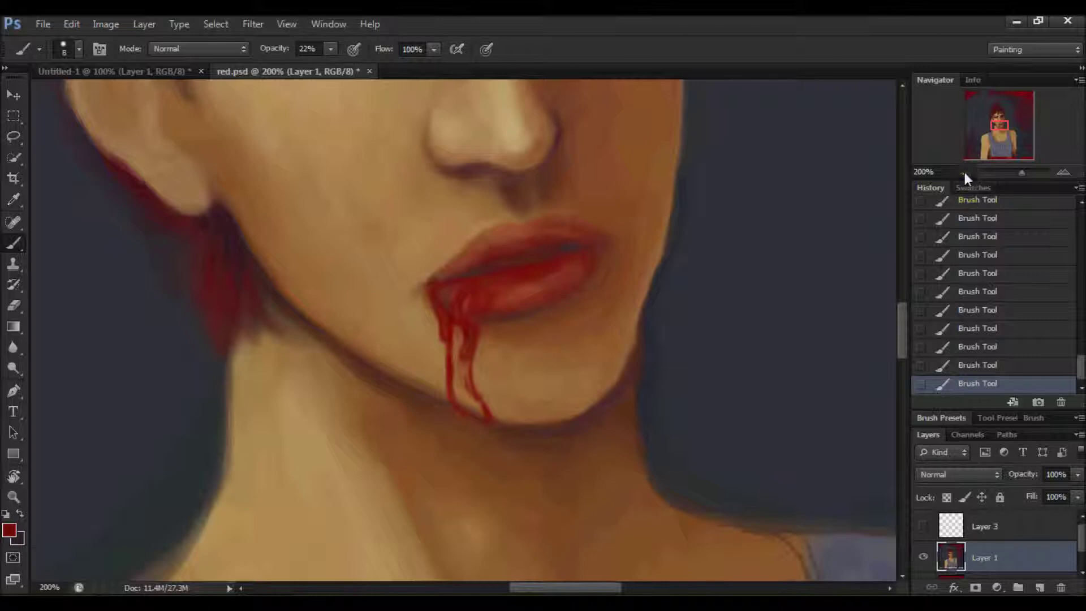
pyautogui.click(965, 171)
pyautogui.click(965, 171)
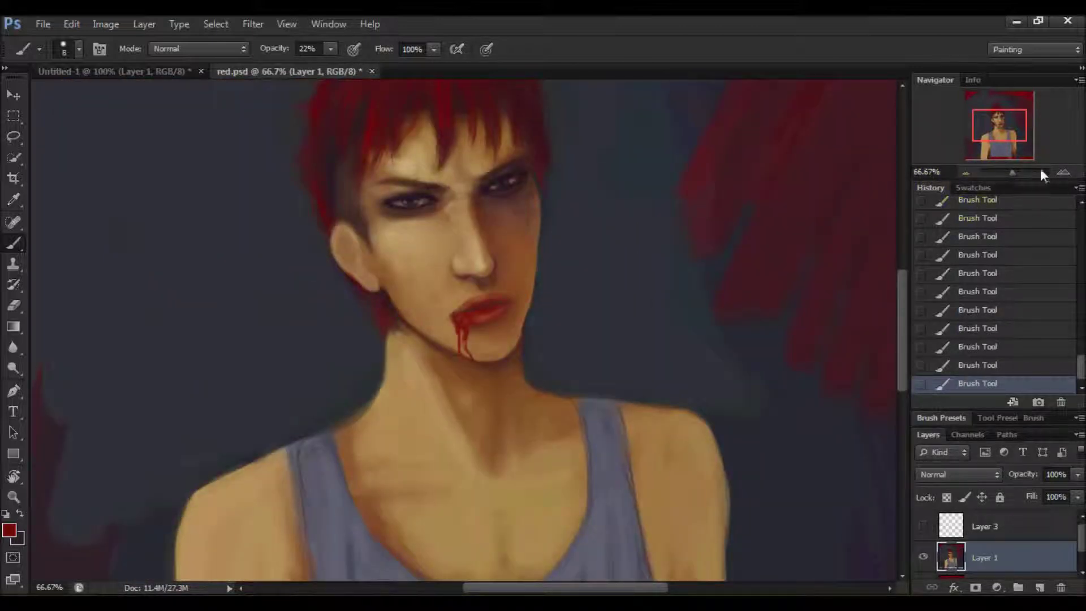
pyautogui.click(1060, 172)
pyautogui.moveTo(645, 266); pyautogui.dragTo(626, 327)
pyautogui.keyDown('alt'); pyautogui.click(626, 327); pyautogui.keyUp('alt')
pyautogui.moveTo(626, 266); pyautogui.dragTo(627, 327)
pyautogui.moveTo(331, 49); pyautogui.dragTo(317, 67)
pyautogui.click(574, 221)
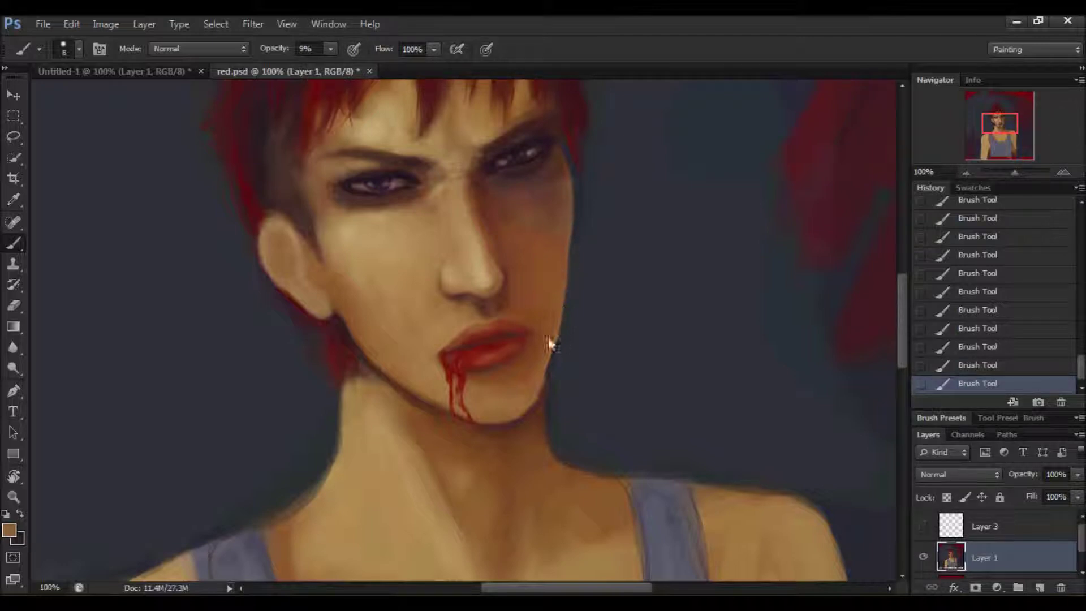
# Step: At 54% opacity, darken the jawline and right neck edge with the background colour
pyautogui.keyDown('alt'); pyautogui.click(576, 219); pyautogui.keyUp('alt')
pyautogui.moveTo(331, 49); pyautogui.dragTo(366, 68)
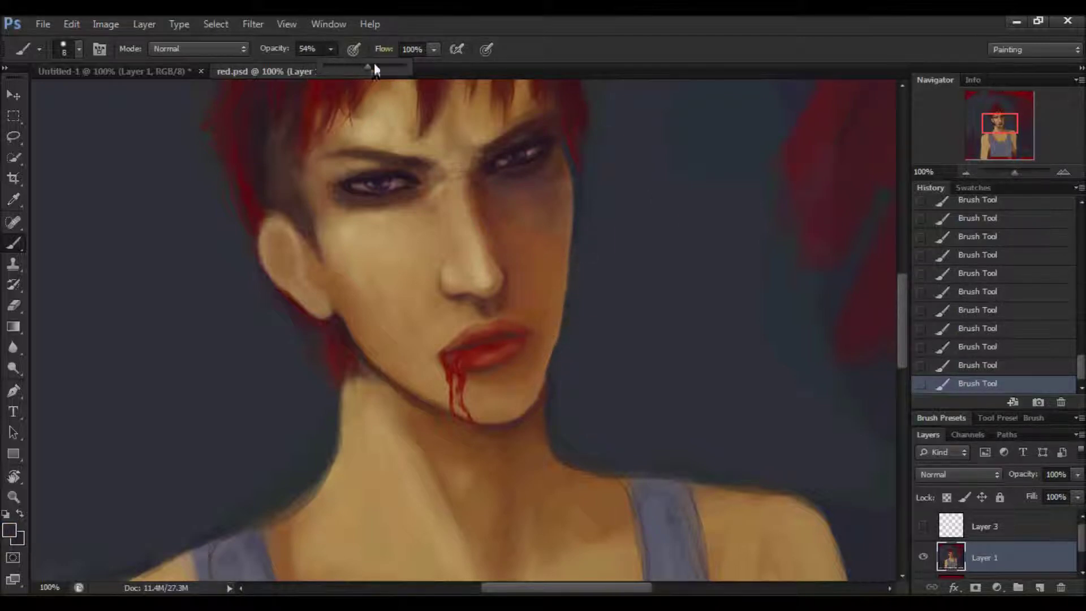
pyautogui.moveTo(554, 359); pyautogui.dragTo(568, 312)
pyautogui.keyDown('alt'); pyautogui.click(542, 402); pyautogui.keyUp('alt')
pyautogui.keyDown('alt'); pyautogui.click(551, 380); pyautogui.keyUp('alt')
pyautogui.moveTo(557, 362); pyautogui.dragTo(552, 377)
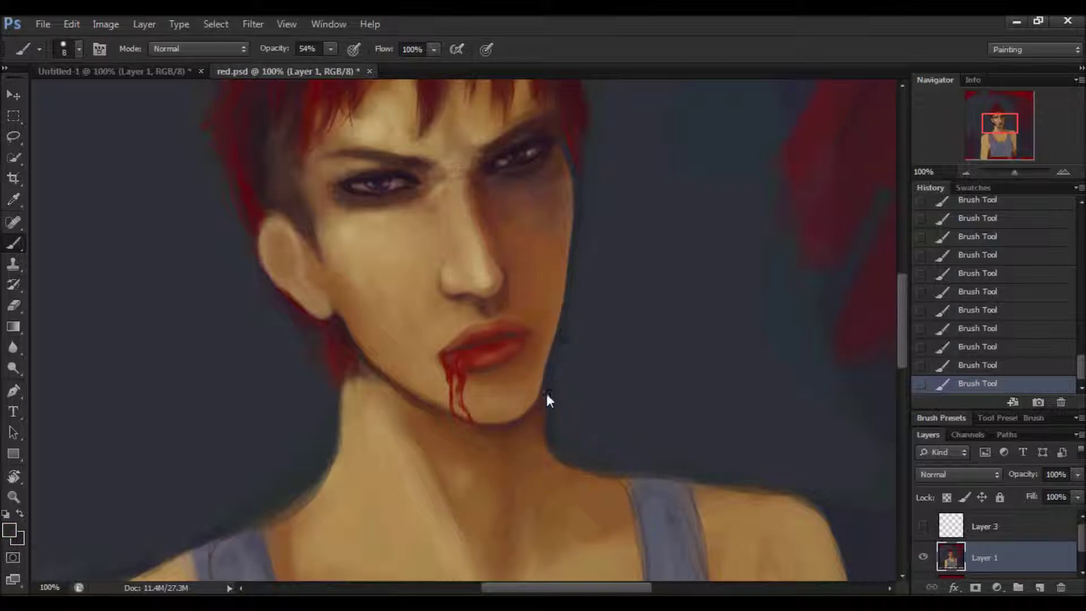
pyautogui.moveTo(545, 430); pyautogui.dragTo(560, 472)
# Step: Paint a light skin highlight down the neck and soften its top
pyautogui.keyDown('alt'); pyautogui.click(524, 435); pyautogui.keyUp('alt')
pyautogui.moveTo(522, 444); pyautogui.dragTo(502, 576)
pyautogui.keyDown('alt'); pyautogui.click(516, 453); pyautogui.keyUp('alt')
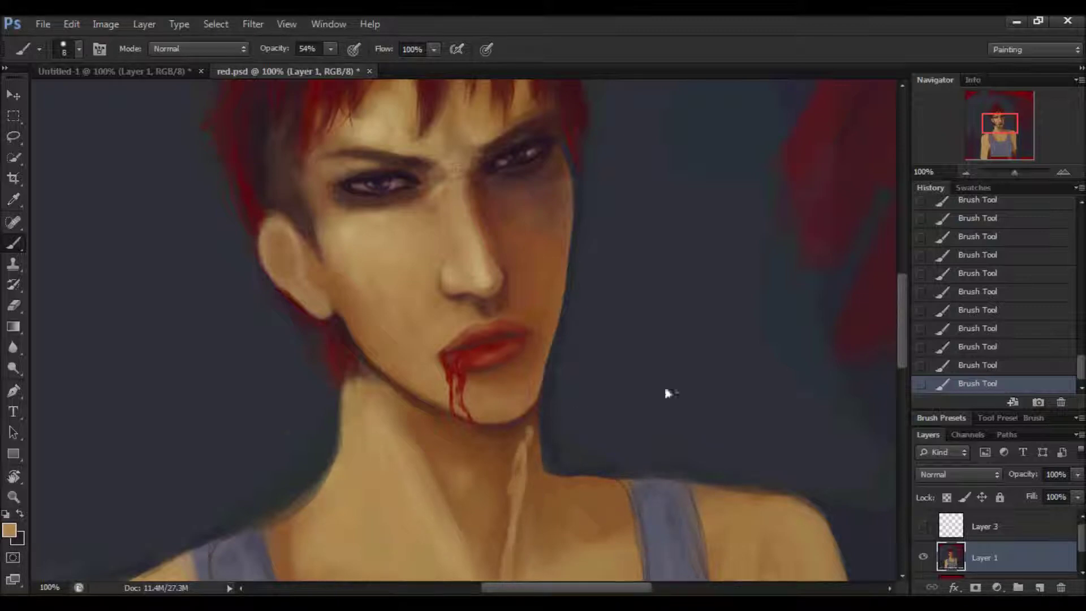
pyautogui.moveTo(904, 303); pyautogui.dragTo(904, 313)
# Step: Set the brush to size 17 at 24% opacity
pyautogui.rightClick(408, 280)
pyautogui.press('Return')
pyautogui.press('2')
pyautogui.press('4')
# Step: Paint brown shadow down the centre of the neck and below the chin, adding a lighter tan stroke
pyautogui.keyDown('alt'); pyautogui.click(521, 371); pyautogui.keyUp('alt')
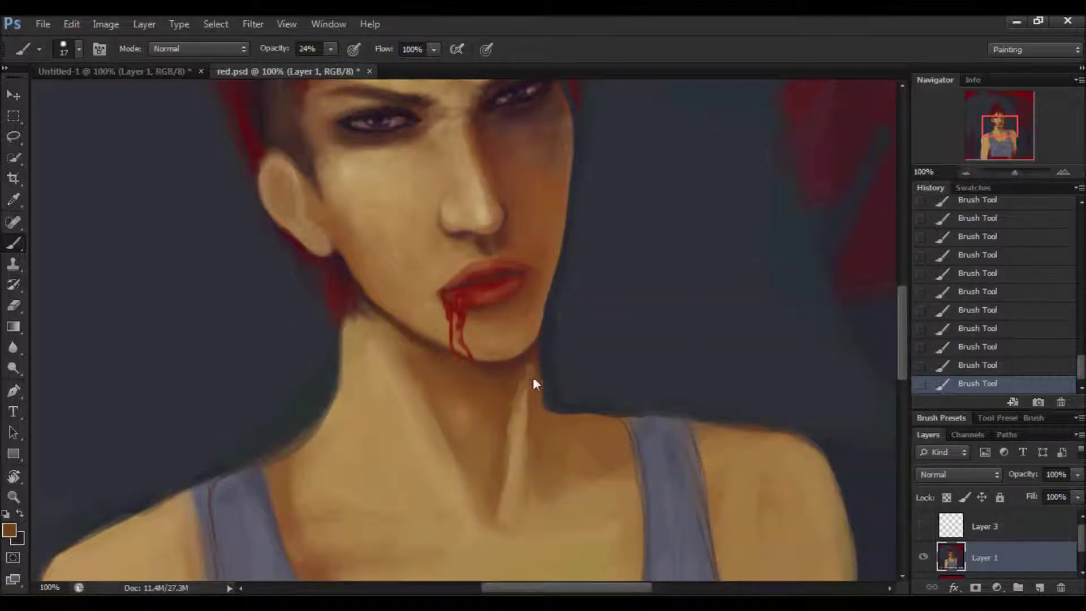
pyautogui.moveTo(513, 463); pyautogui.dragTo(501, 513)
pyautogui.moveTo(519, 428); pyautogui.dragTo(479, 531)
pyautogui.keyDown('alt'); pyautogui.click(409, 400); pyautogui.keyUp('alt')
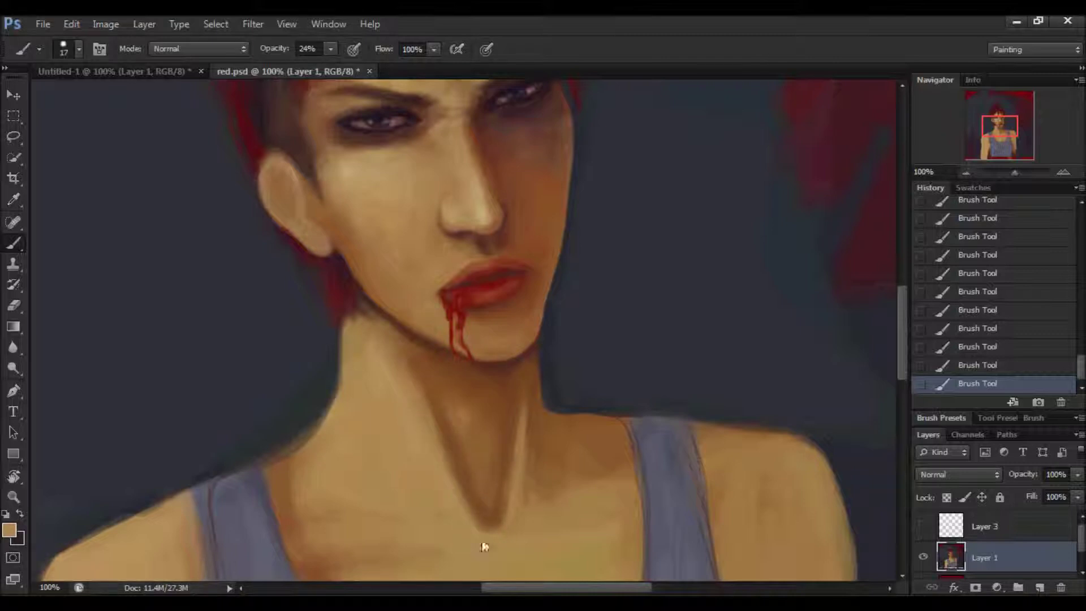
pyautogui.moveTo(456, 445); pyautogui.dragTo(465, 415)
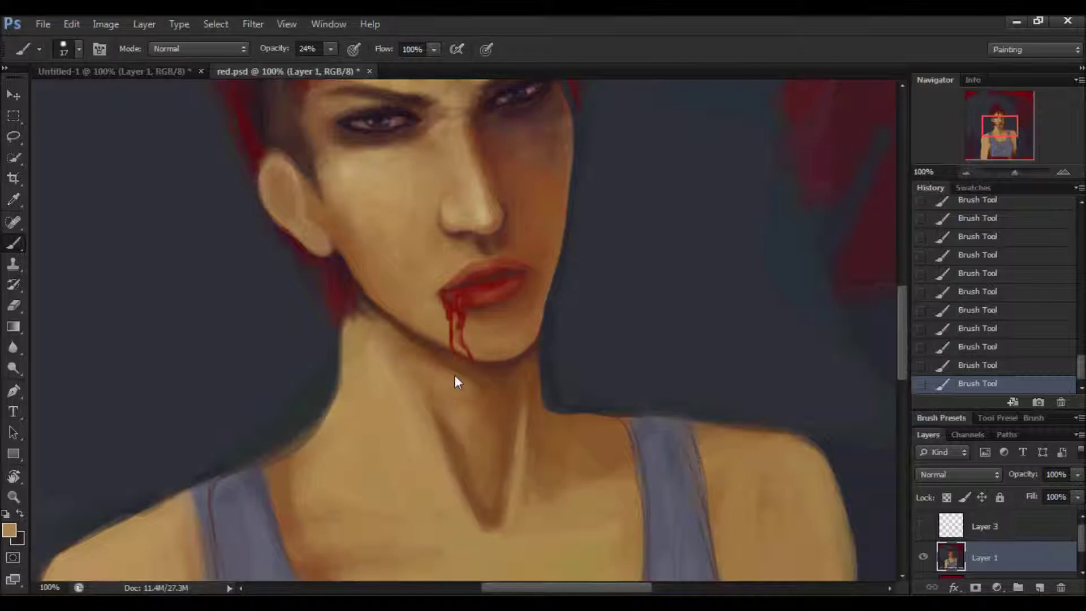
pyautogui.keyDown('alt'); pyautogui.click(521, 380); pyautogui.keyUp('alt')
pyautogui.moveTo(522, 381); pyautogui.dragTo(506, 412)
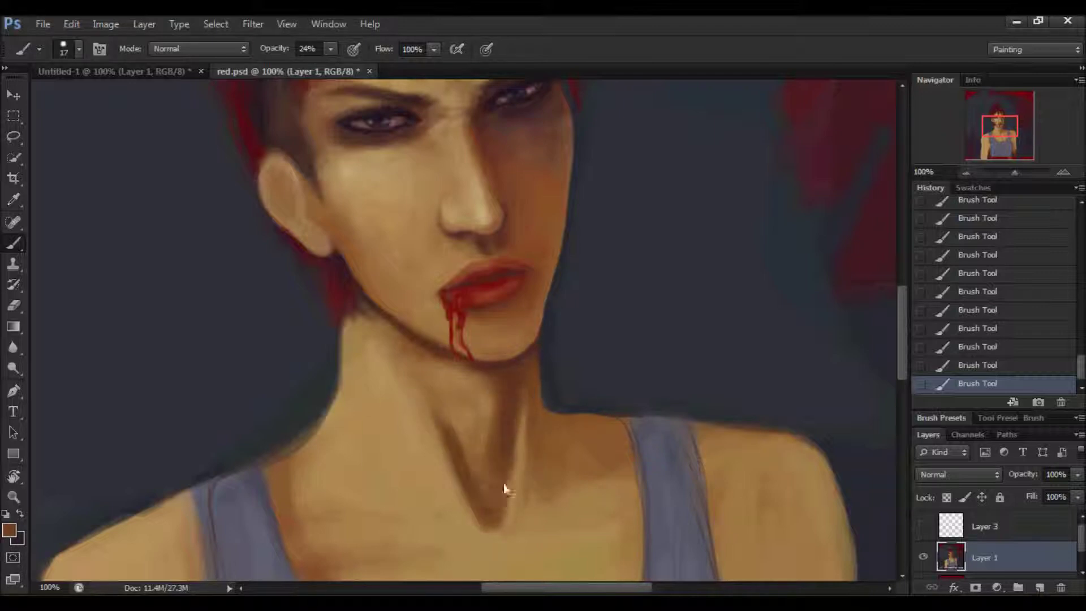
pyautogui.keyDown('alt'); pyautogui.click(483, 433); pyautogui.keyUp('alt')
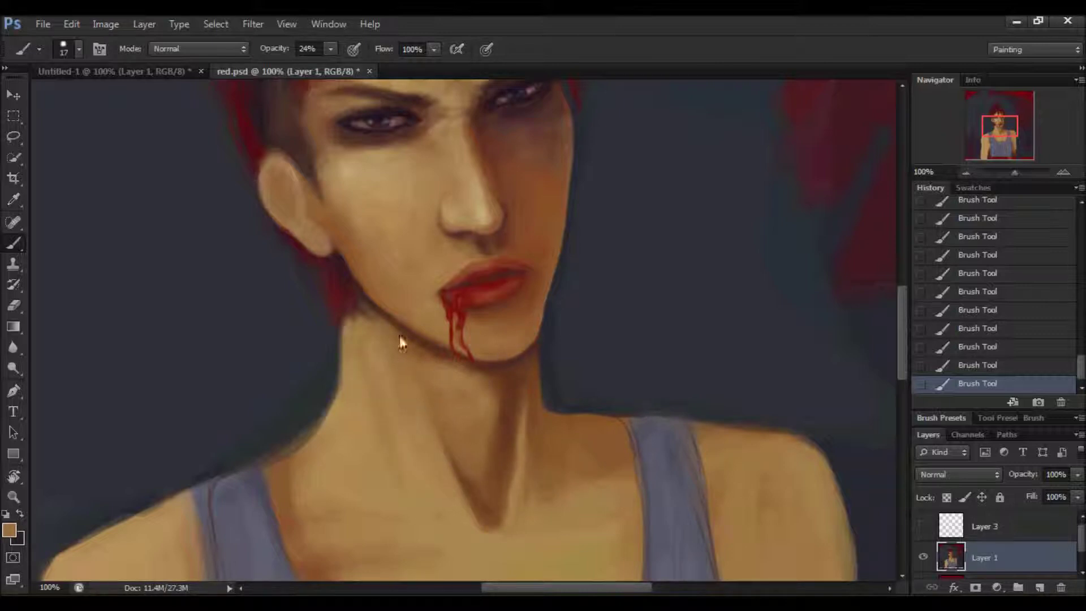
# Step: Deepen the reddish-brown shading along the right side of the neck below the jaw
pyautogui.keyDown('alt'); pyautogui.click(505, 413); pyautogui.keyUp('alt')
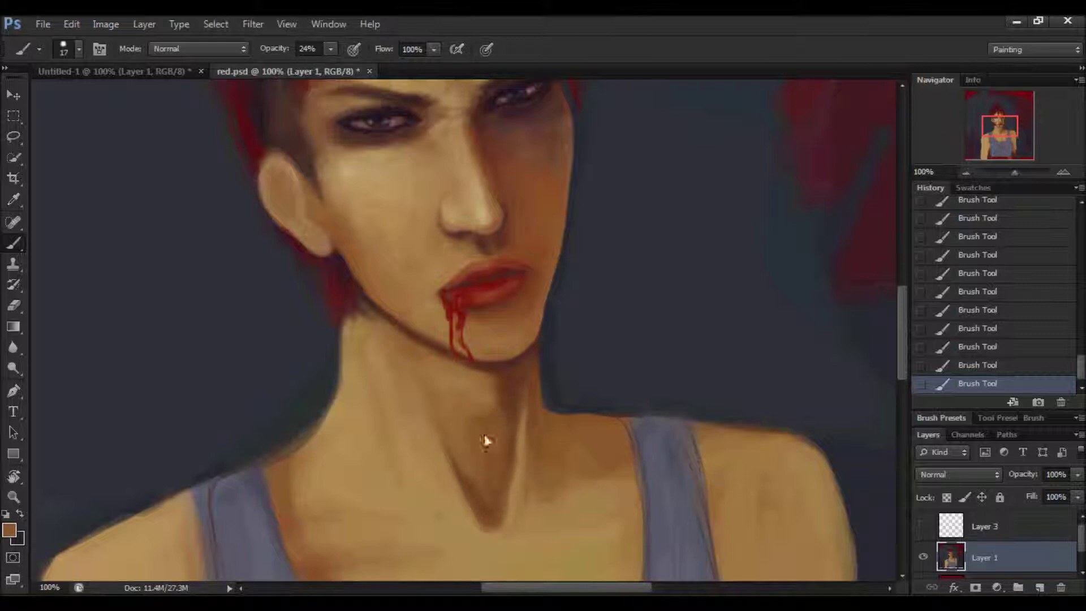
pyautogui.moveTo(508, 440)
pyautogui.mouseDown()
pyautogui.moveTo(521, 453)
pyautogui.moveTo(512, 506)
pyautogui.mouseUp()
pyautogui.keyDown('alt'); pyautogui.click(530, 390); pyautogui.keyUp('alt')
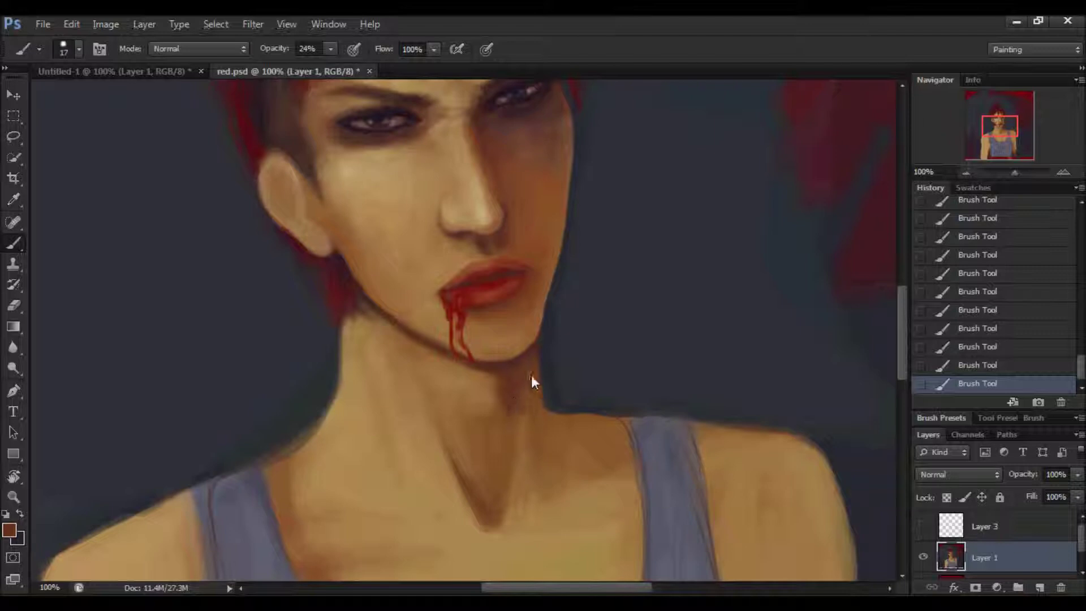
pyautogui.moveTo(528, 390)
pyautogui.mouseDown()
pyautogui.moveTo(527, 492)
pyautogui.moveTo(575, 498)
pyautogui.mouseUp()
pyautogui.keyDown('alt'); pyautogui.click(542, 508); pyautogui.keyUp('alt')
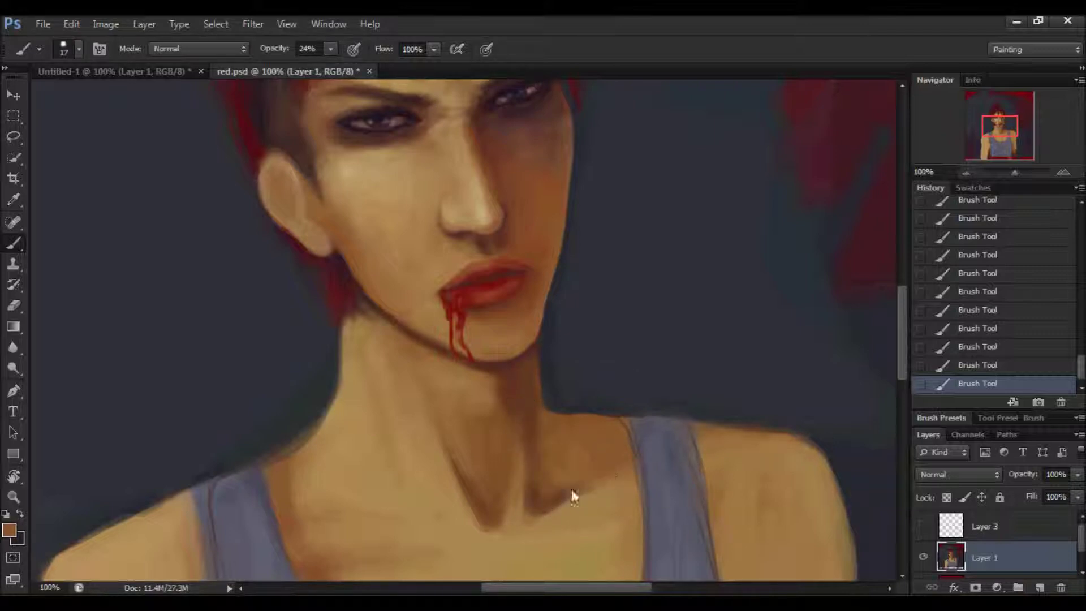
pyautogui.keyDown('alt'); pyautogui.click(529, 396); pyautogui.keyUp('alt')
pyautogui.moveTo(531, 388); pyautogui.dragTo(516, 498)
pyautogui.keyDown('alt'); pyautogui.click(520, 478); pyautogui.keyUp('alt')
pyautogui.keyDown('alt'); pyautogui.click(515, 393); pyautogui.keyUp('alt')
pyautogui.click(965, 172)
pyautogui.keyDown('alt'); pyautogui.click(451, 360); pyautogui.keyUp('alt')
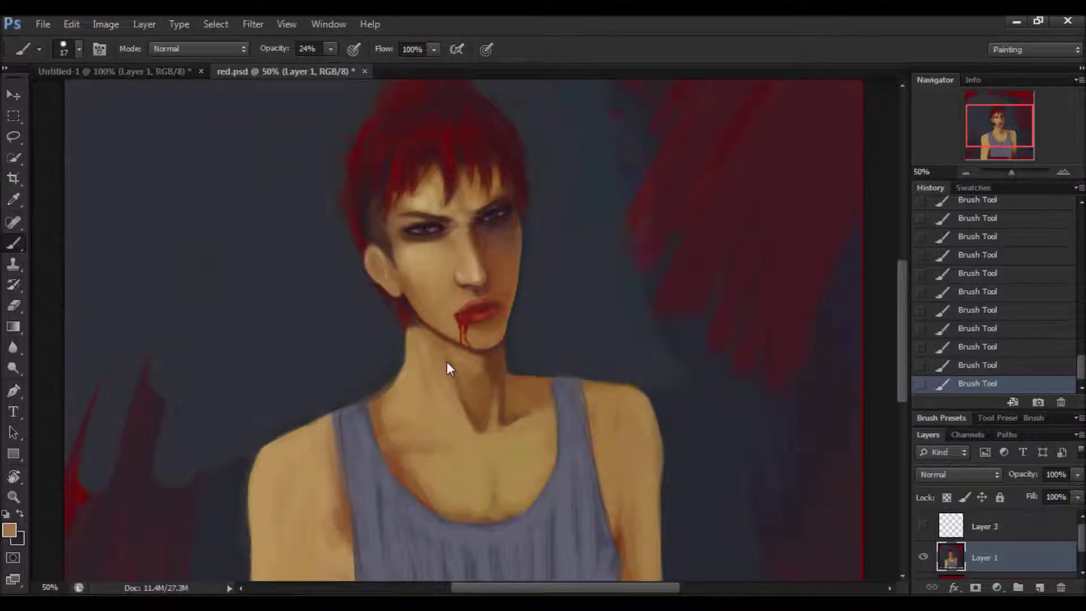
# Step: Paint dark reddish brown over the greenish patch and left edge of the neck
pyautogui.keyDown('alt'); pyautogui.click(492, 362); pyautogui.keyUp('alt')
pyautogui.moveTo(493, 362); pyautogui.dragTo(475, 360)
pyautogui.keyDown('alt'); pyautogui.click(494, 409); pyautogui.keyUp('alt')
pyautogui.keyDown('alt'); pyautogui.click(494, 406); pyautogui.keyUp('alt')
pyautogui.keyDown('alt'); pyautogui.click(396, 338); pyautogui.keyUp('alt')
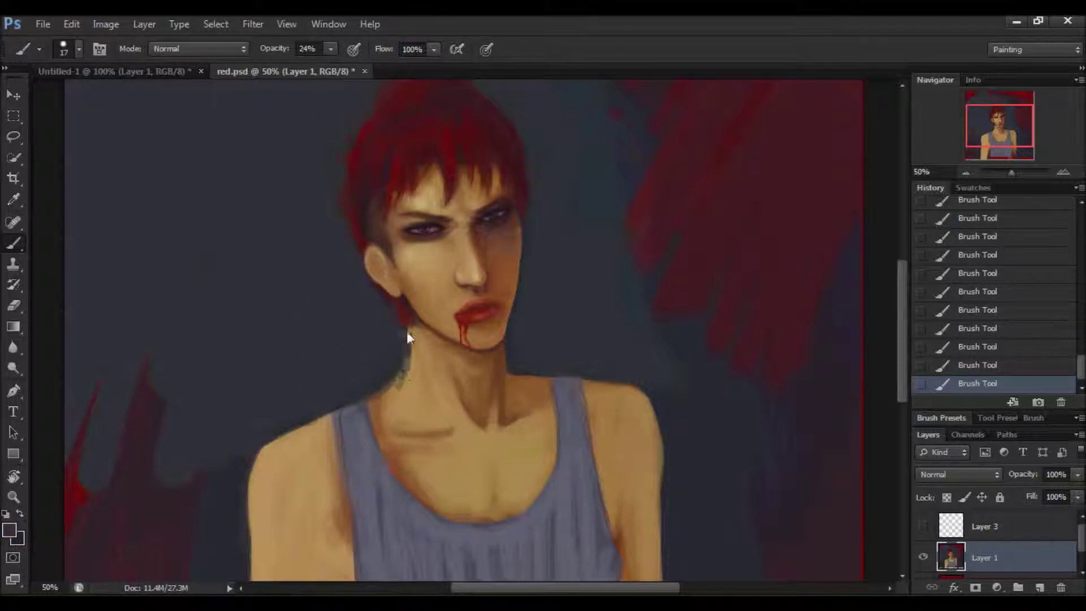
pyautogui.moveTo(407, 345)
pyautogui.mouseDown()
pyautogui.moveTo(395, 371)
pyautogui.moveTo(410, 338)
pyautogui.mouseUp()
pyautogui.moveTo(400, 377); pyautogui.dragTo(396, 391)
# Step: Sample tan and brown shades around the neck, then save red.psd
pyautogui.keyDown('alt'); pyautogui.click(415, 375); pyautogui.keyUp('alt')
pyautogui.keyDown('alt'); pyautogui.click(389, 380); pyautogui.keyUp('alt')
pyautogui.keyDown('alt'); pyautogui.click(419, 358); pyautogui.keyUp('alt')
pyautogui.keyDown('alt'); pyautogui.click(481, 417); pyautogui.keyUp('alt')
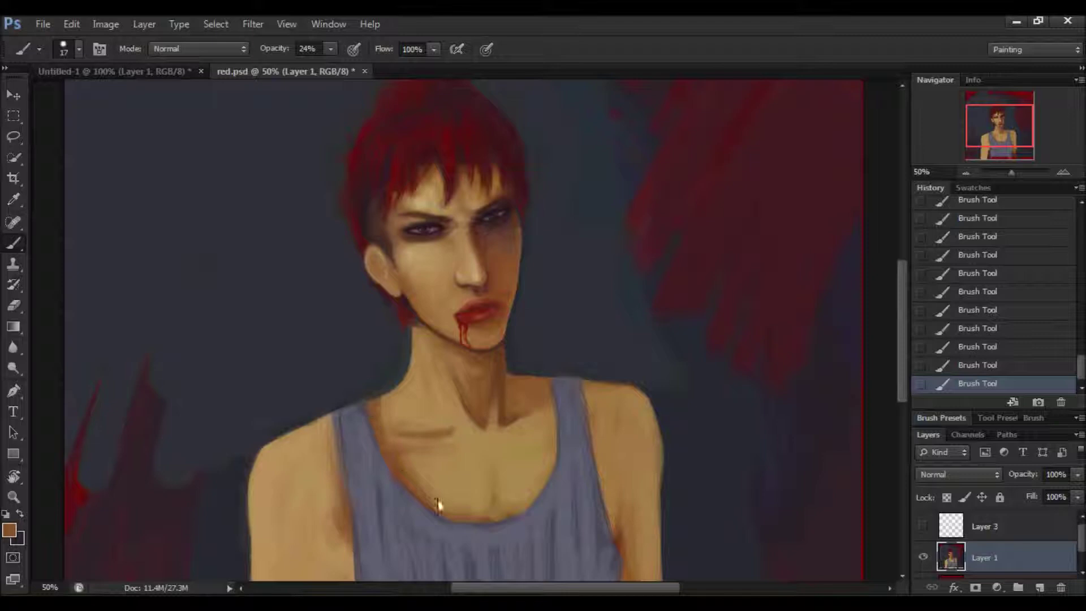
pyautogui.keyDown('alt'); pyautogui.click(478, 412); pyautogui.keyUp('alt')
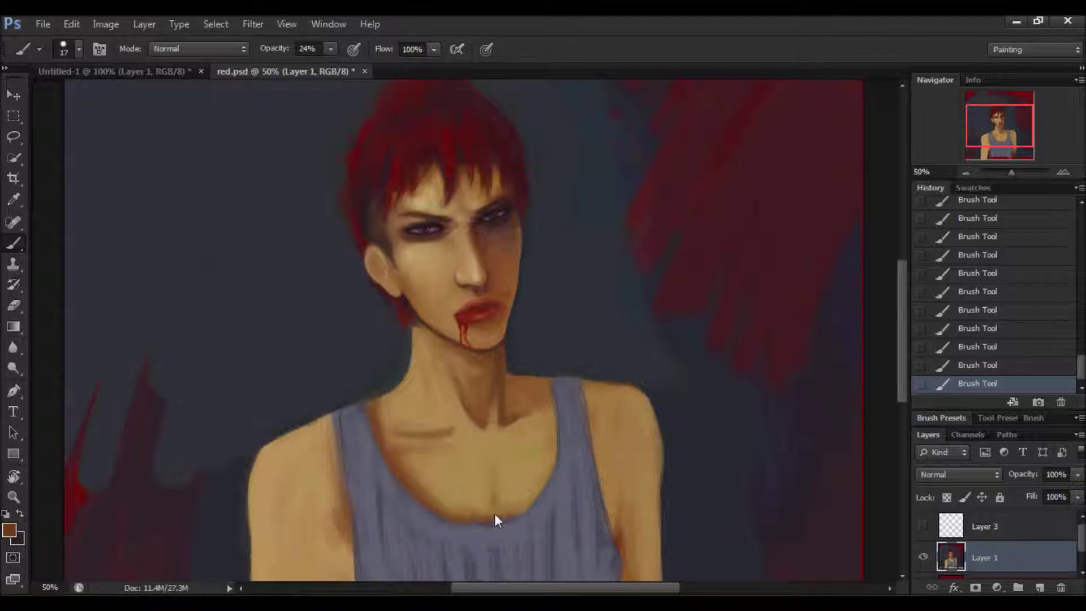
pyautogui.keyDown('alt'); pyautogui.click(381, 406); pyautogui.keyUp('alt')
pyautogui.hotkey('ctrl', 's')
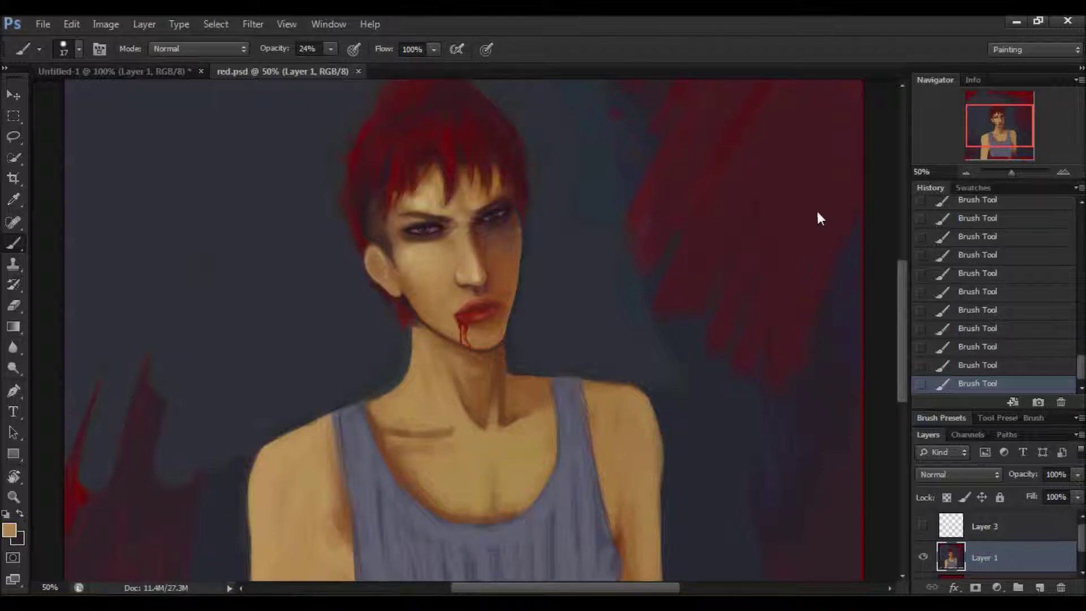
# Step: Zoom to 100% on the face and paint a darker brown stroke on the skin
pyautogui.click(1063, 170)
pyautogui.keyDown('alt'); pyautogui.click(349, 266); pyautogui.keyUp('alt')
pyautogui.moveTo(349, 266); pyautogui.dragTo(379, 311)
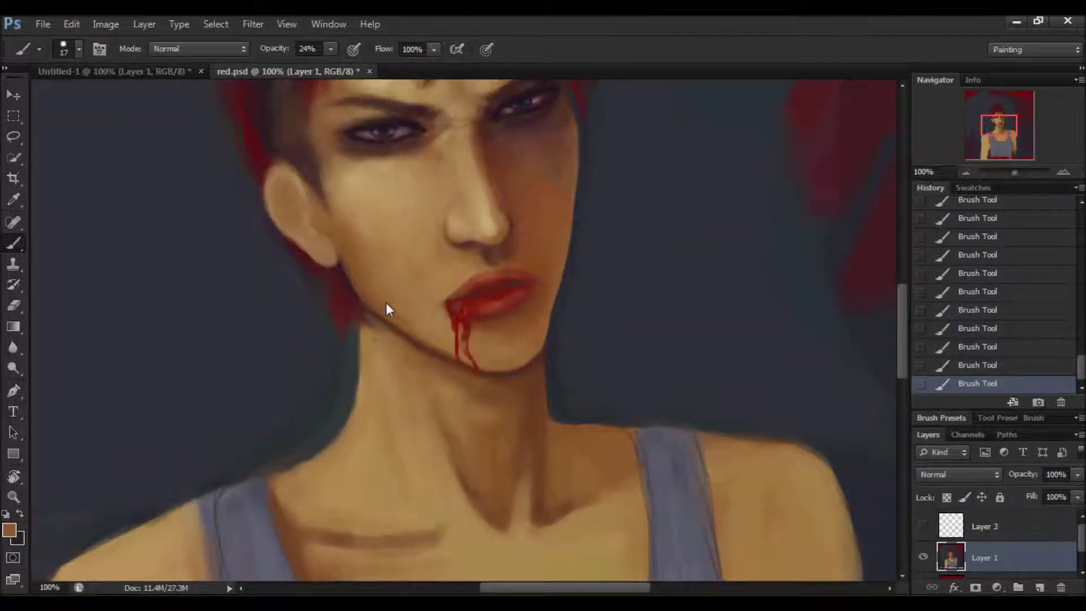
# Step: Sample light and dark tan skin tones from the cheek and face
pyautogui.keyDown('alt'); pyautogui.click(406, 332); pyautogui.keyUp('alt')
pyautogui.keyDown('alt'); pyautogui.click(362, 218); pyautogui.keyUp('alt')
pyautogui.keyDown('alt'); pyautogui.click(413, 320); pyautogui.keyUp('alt')
pyautogui.keyDown('alt'); pyautogui.click(412, 310); pyautogui.keyUp('alt')
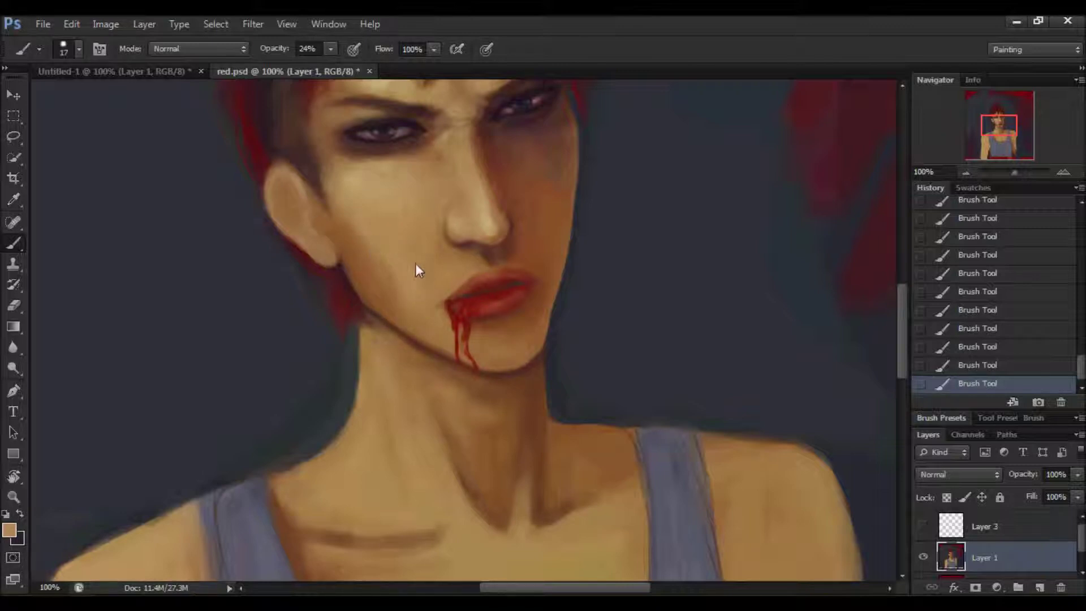
pyautogui.scroll(3, 439, 235)
pyautogui.scroll(2, 456, 249)
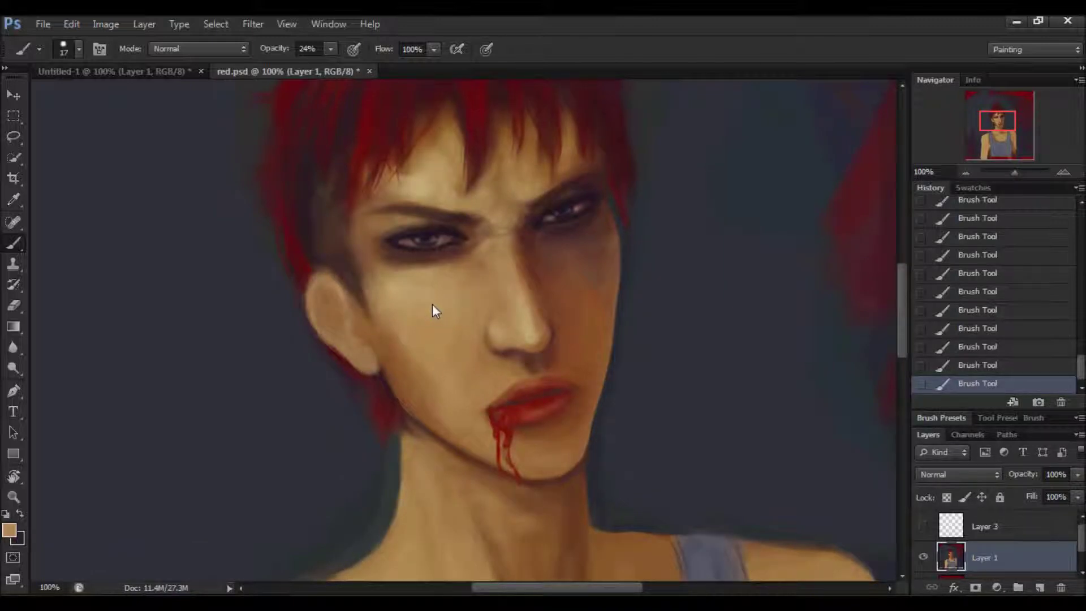
# Step: Zoom out to the whole figure and sample the blue-grey background and shoulder tan
pyautogui.doubleClick(965, 172)
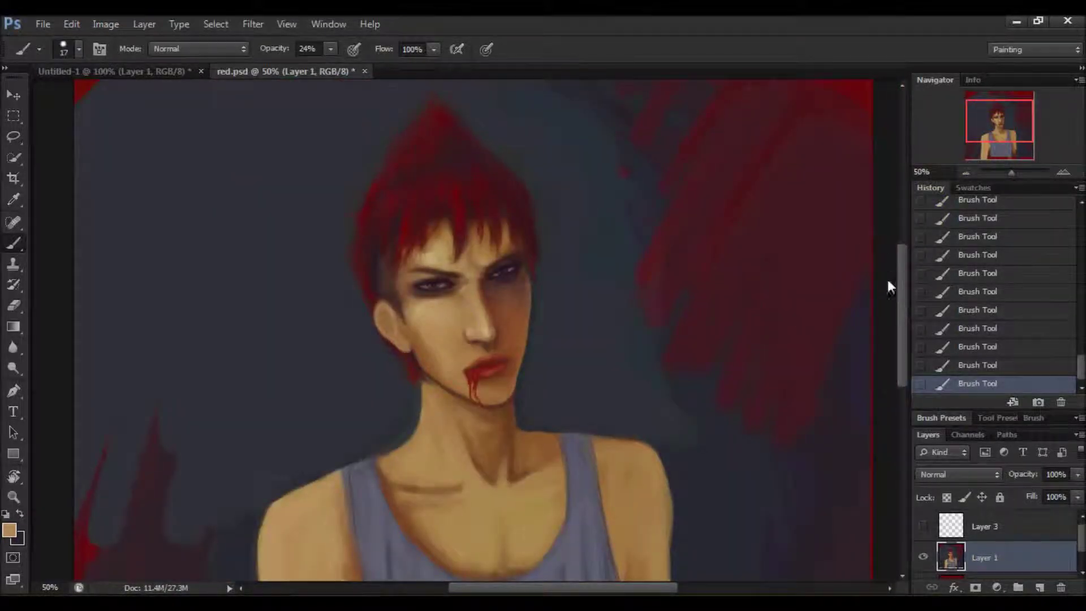
pyautogui.scroll(-1, 902, 290)
pyautogui.scroll(-1, 901, 290)
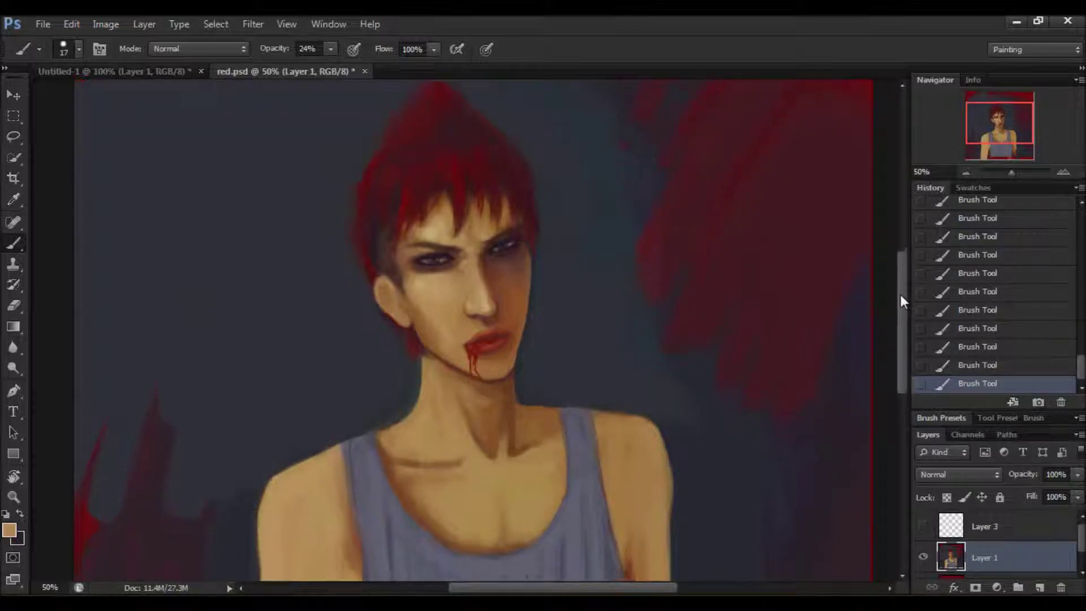
pyautogui.moveTo(900, 294); pyautogui.dragTo(903, 325)
pyautogui.keyDown('alt'); pyautogui.click(409, 296); pyautogui.keyUp('alt')
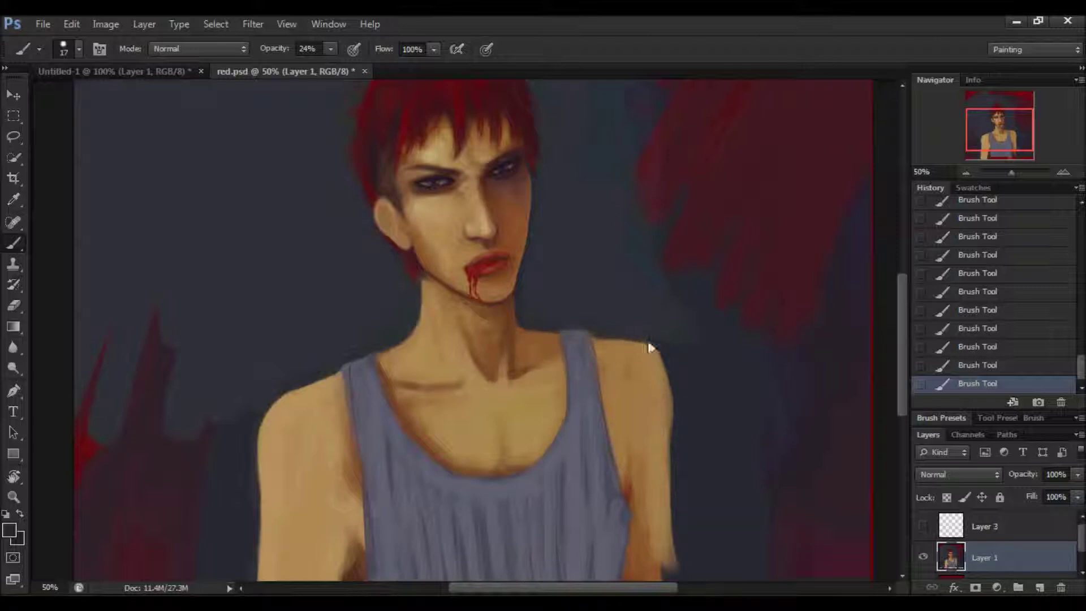
pyautogui.keyDown('alt'); pyautogui.click(631, 347); pyautogui.keyUp('alt')
# Step: Sample shoulder skin and background colours around the shoulder, then save red.psd
pyautogui.keyDown('alt'); pyautogui.click(661, 365); pyautogui.keyUp('alt')
pyautogui.keyDown('alt'); pyautogui.click(634, 345); pyautogui.keyUp('alt')
pyautogui.keyDown('alt'); pyautogui.click(676, 429); pyautogui.keyUp('alt')
pyautogui.scroll(3, 631, 405)
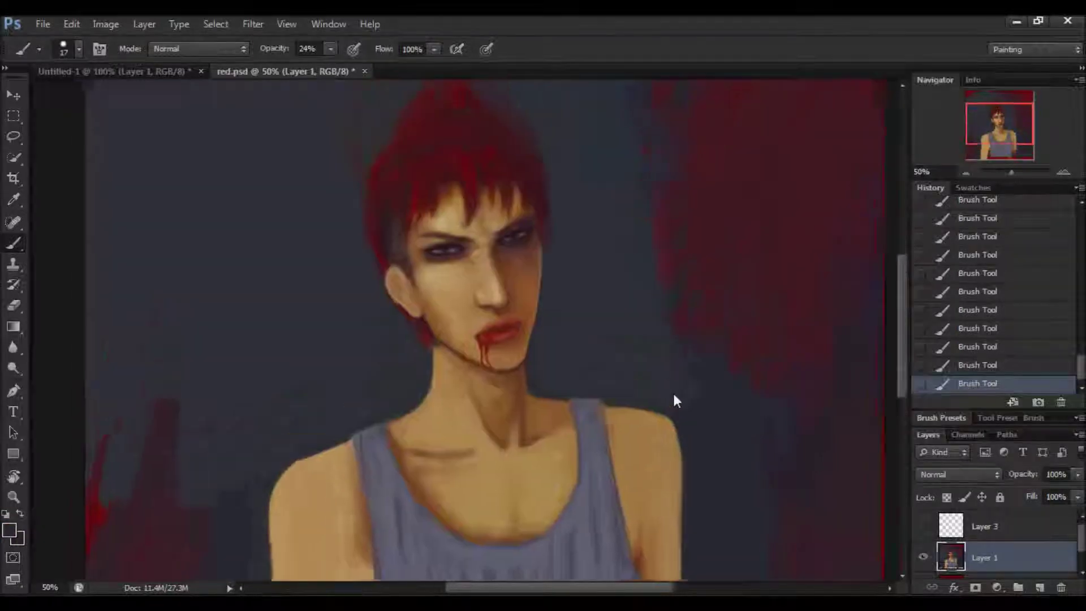
pyautogui.keyDown('alt'); pyautogui.click(419, 461); pyautogui.keyUp('alt')
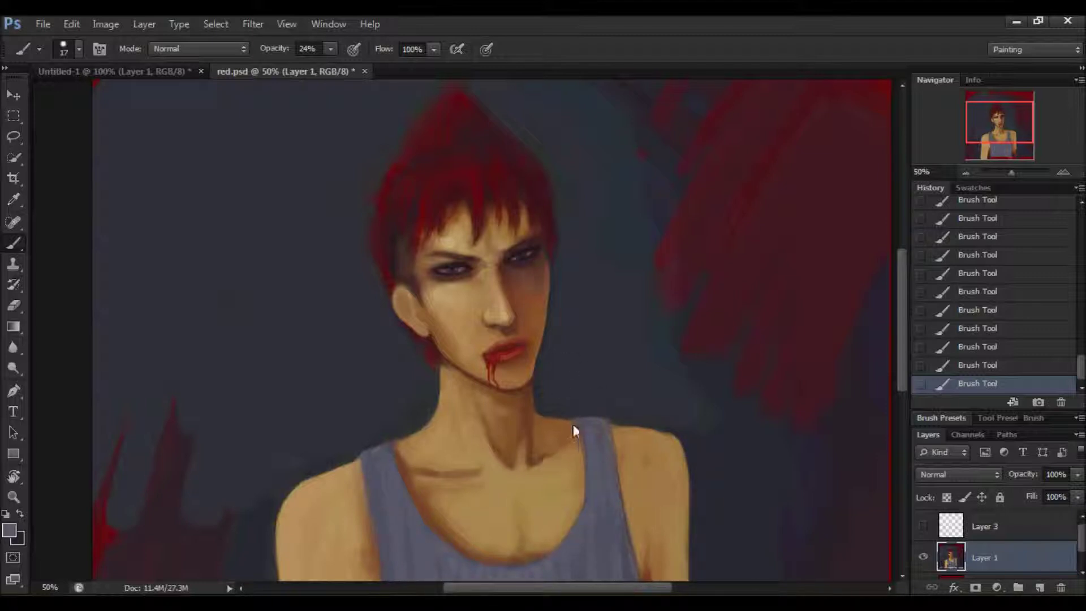
pyautogui.scroll(1, 600, 396)
pyautogui.hotkey('ctrl', 's')
# Step: Zoom to 100% on the face and pick its skin tone
pyautogui.moveTo(905, 267); pyautogui.dragTo(906, 254)
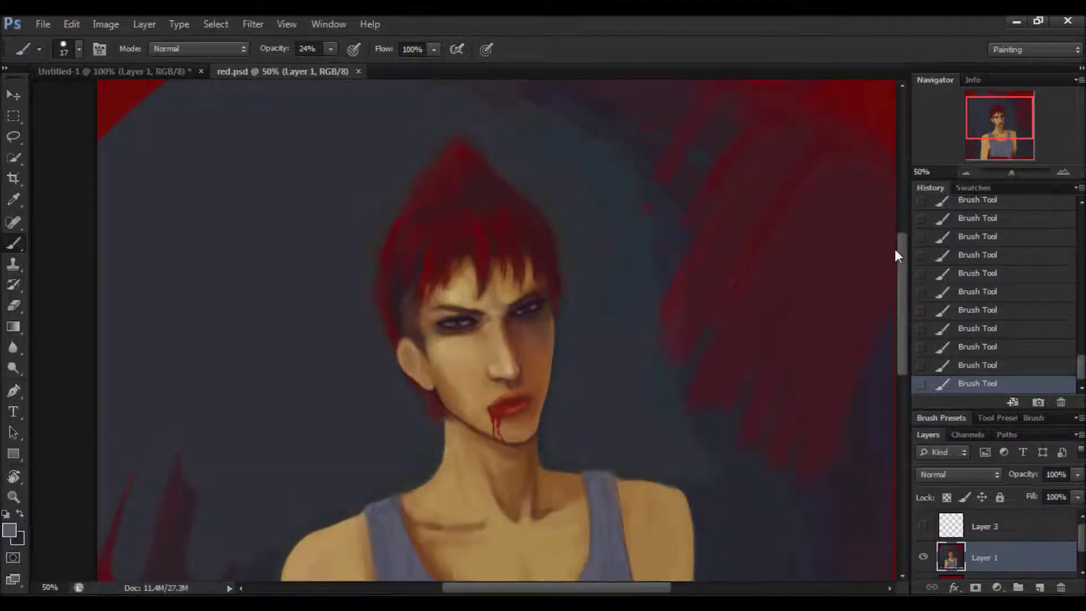
pyautogui.click(1062, 172)
pyautogui.keyDown('alt'); pyautogui.click(368, 406); pyautogui.keyUp('alt')
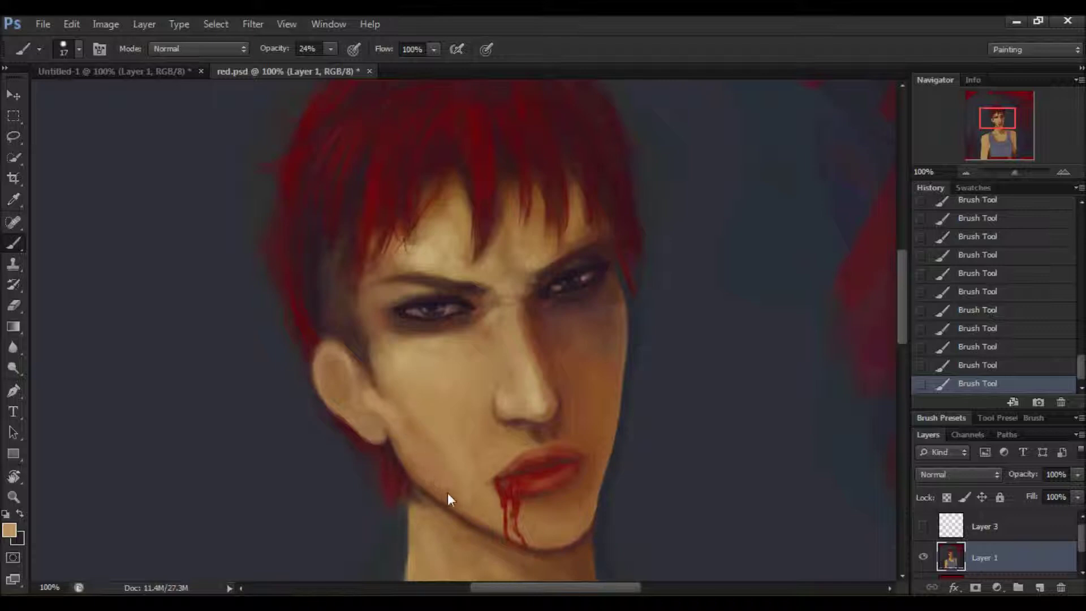
# Step: Paint a thin stroke on the jaw near the chin, then sample tans and browns around the ear
pyautogui.moveTo(435, 445); pyautogui.dragTo(435, 471)
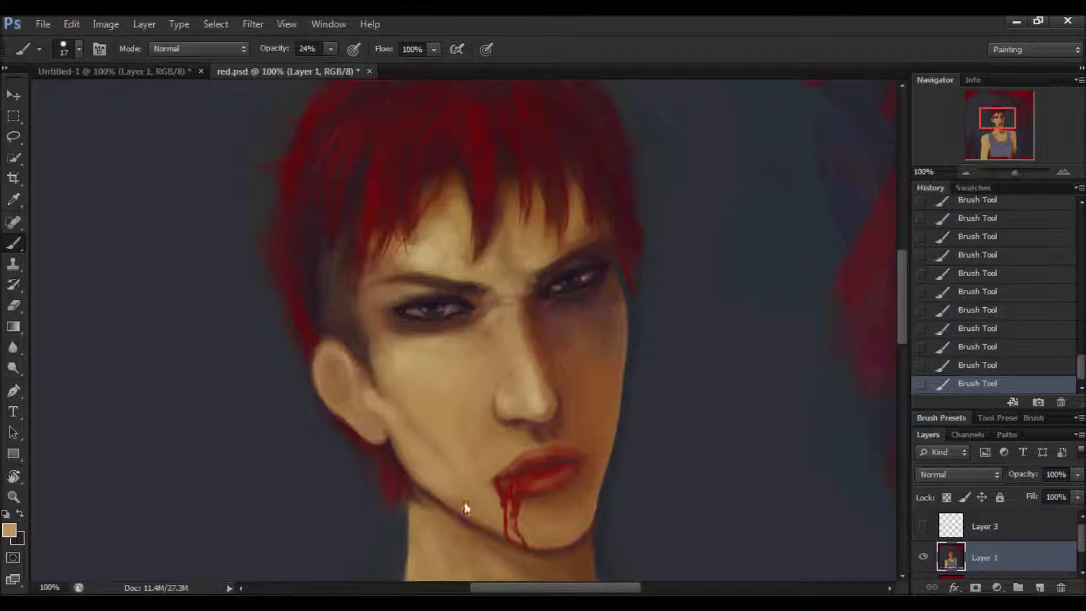
pyautogui.keyDown('alt'); pyautogui.click(357, 403); pyautogui.keyUp('alt')
pyautogui.keyDown('alt'); pyautogui.click(382, 405); pyautogui.keyUp('alt')
pyautogui.keyDown('alt'); pyautogui.click(362, 356); pyautogui.keyUp('alt')
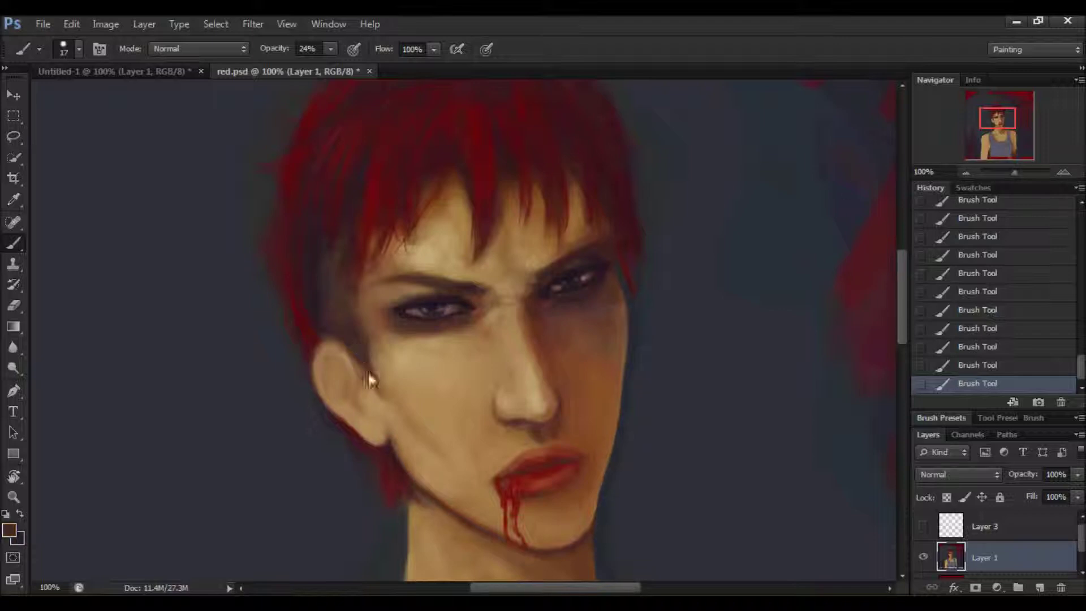
pyautogui.keyDown('alt'); pyautogui.click(376, 350); pyautogui.keyUp('alt')
pyautogui.keyDown('alt'); pyautogui.click(382, 365); pyautogui.keyUp('alt')
pyautogui.keyDown('alt'); pyautogui.click(375, 324); pyautogui.keyUp('alt')
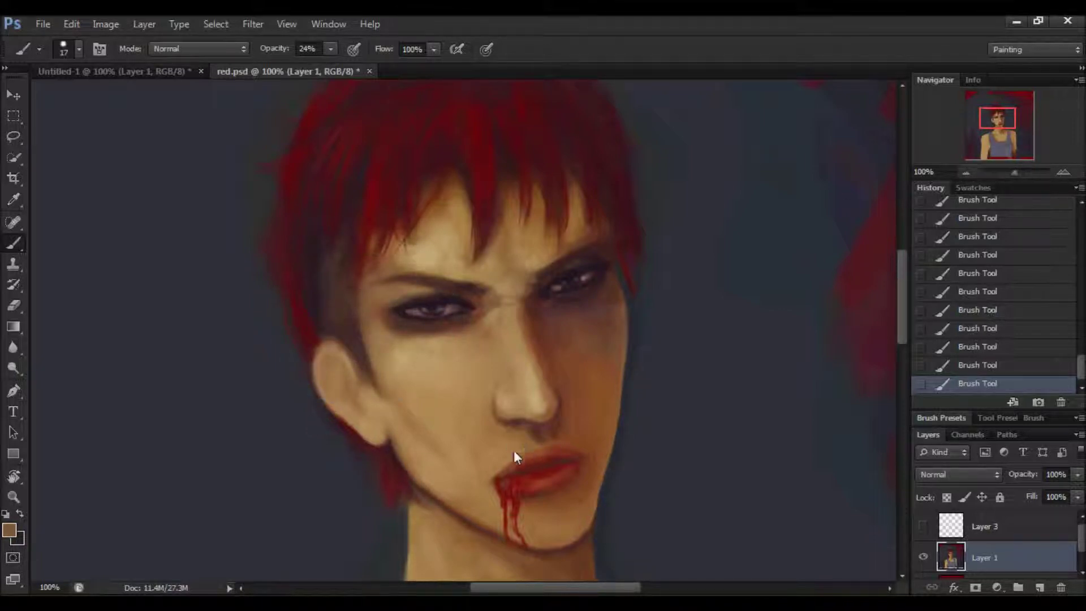